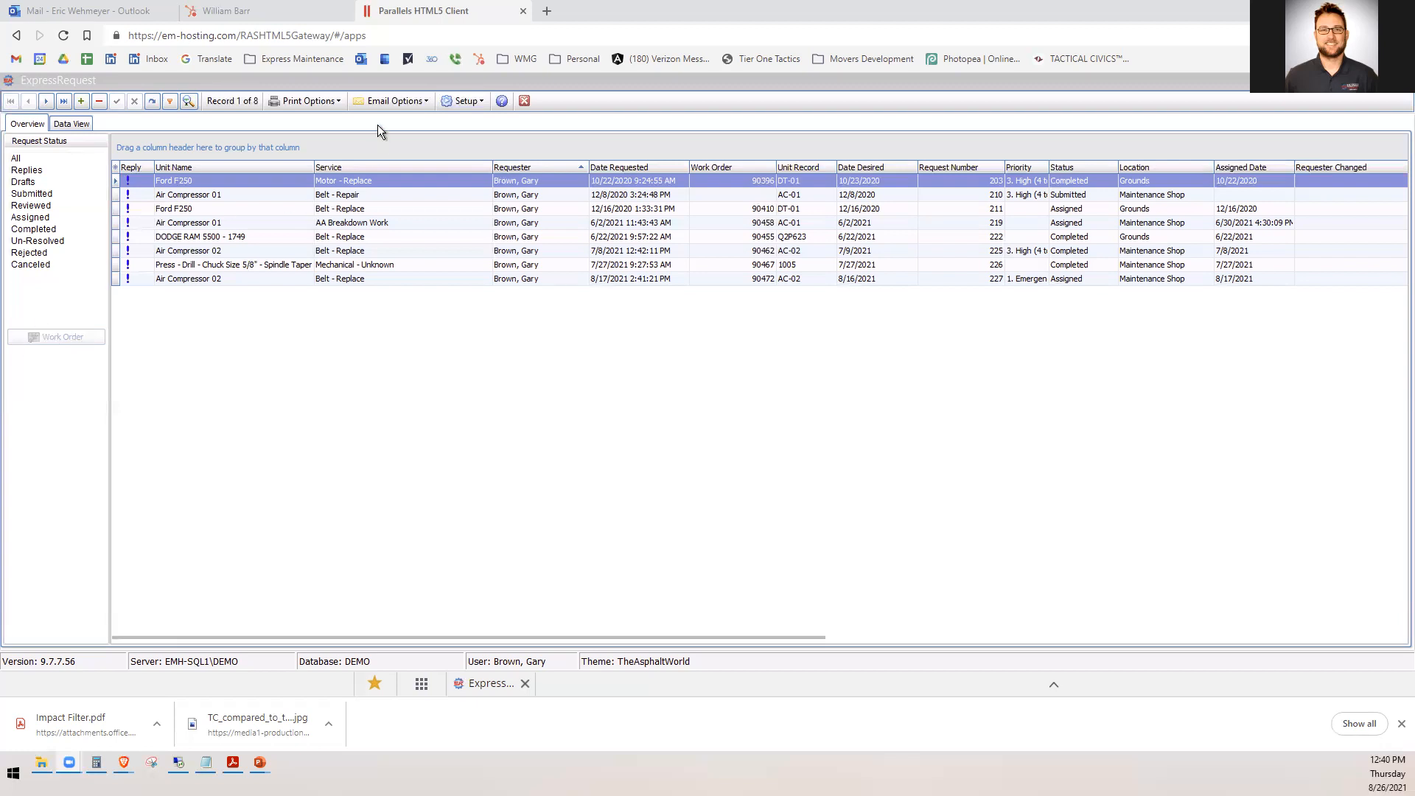
Switch the browser window to full-screen display
click(304, 419)
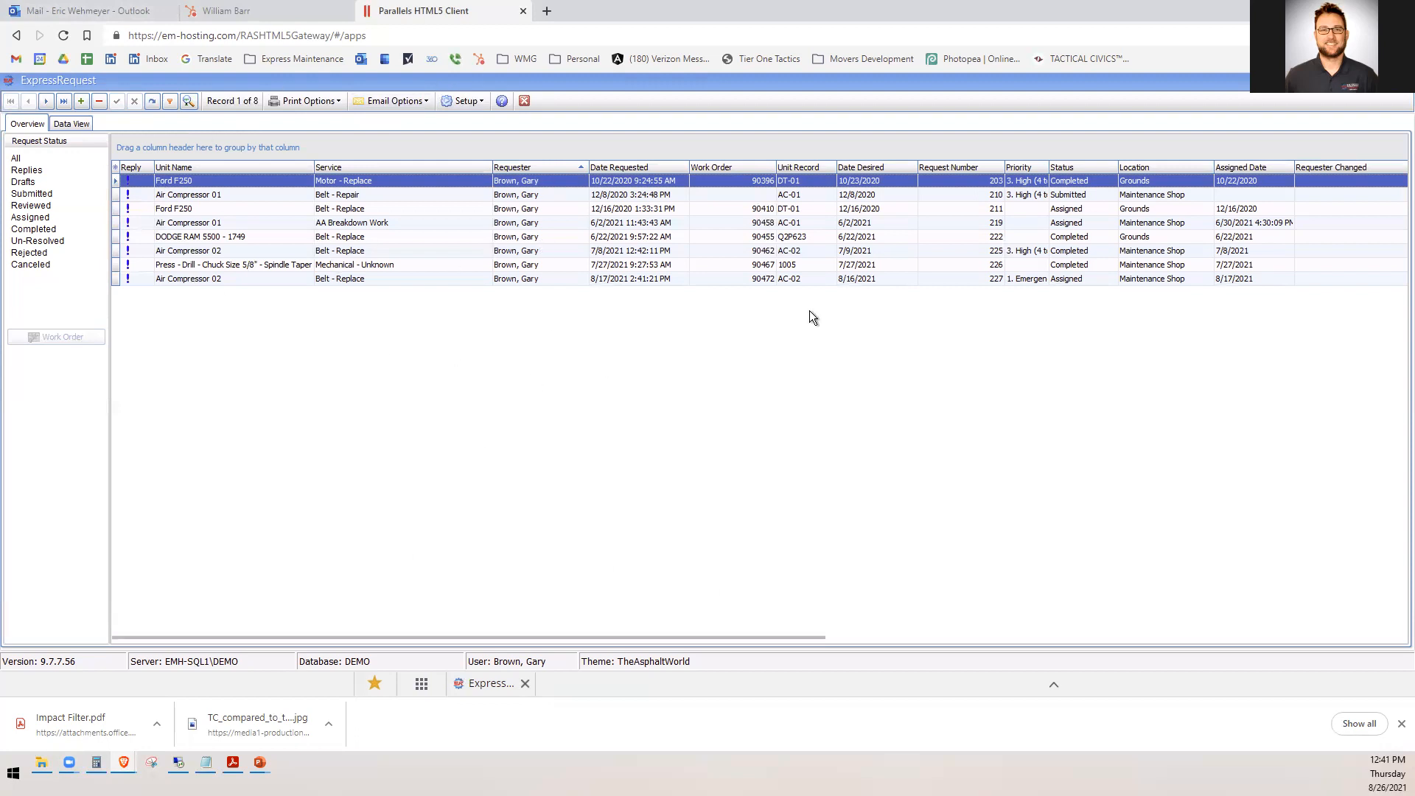
click(1401, 35)
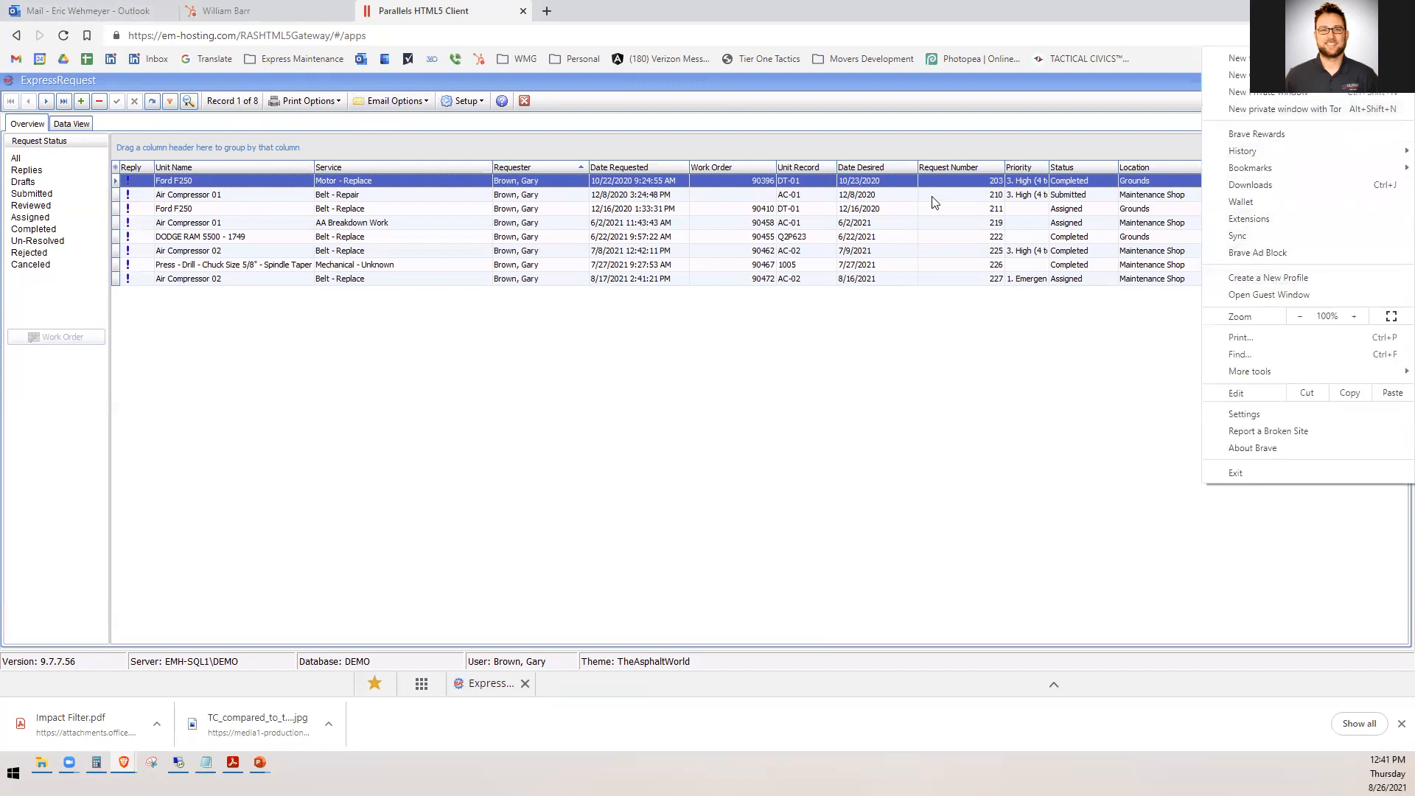
click(1391, 318)
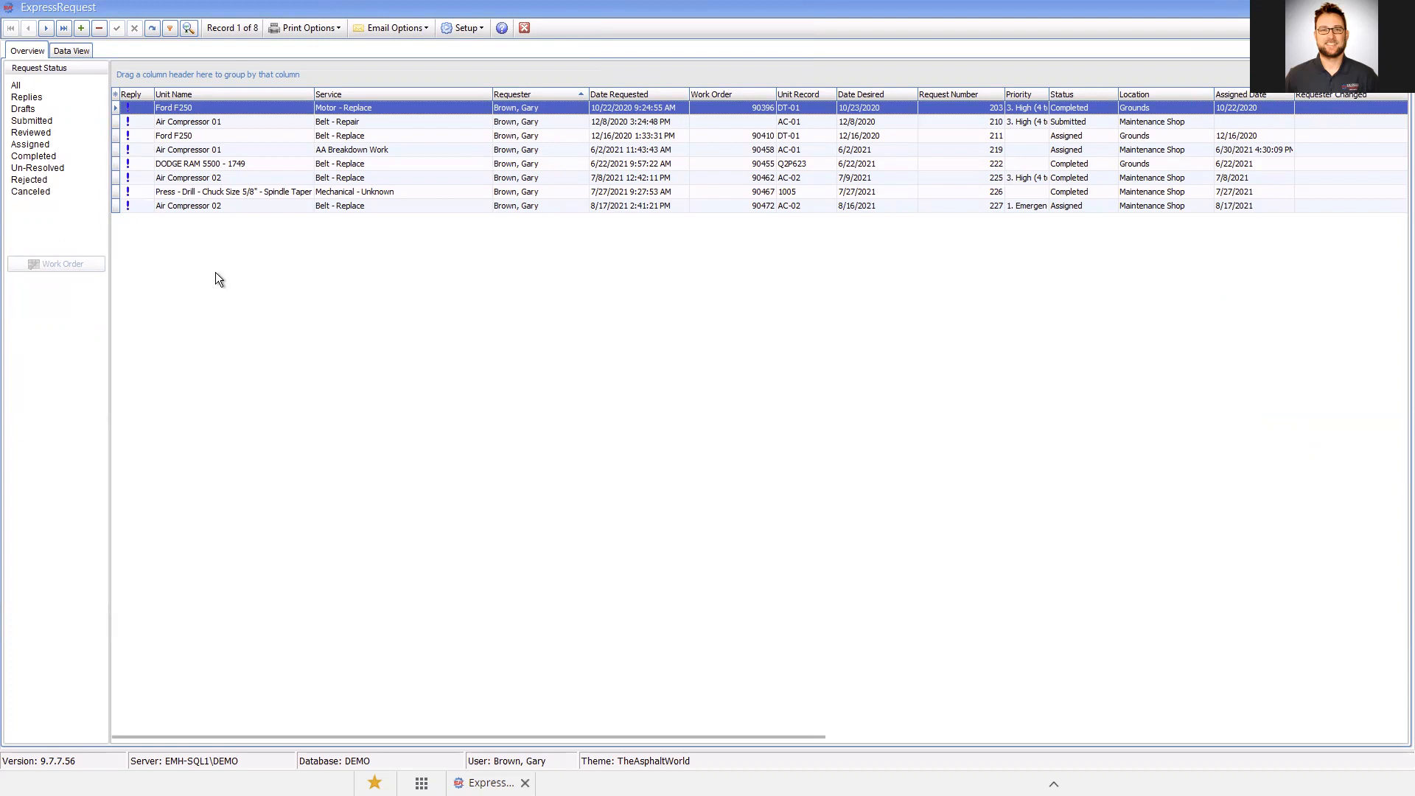
Browse the requests by status, from Submitted through Reviewed, Assigned, Completed, Un-Resolved, Rejected and Canceled, and return to the Submitted list
click(35, 53)
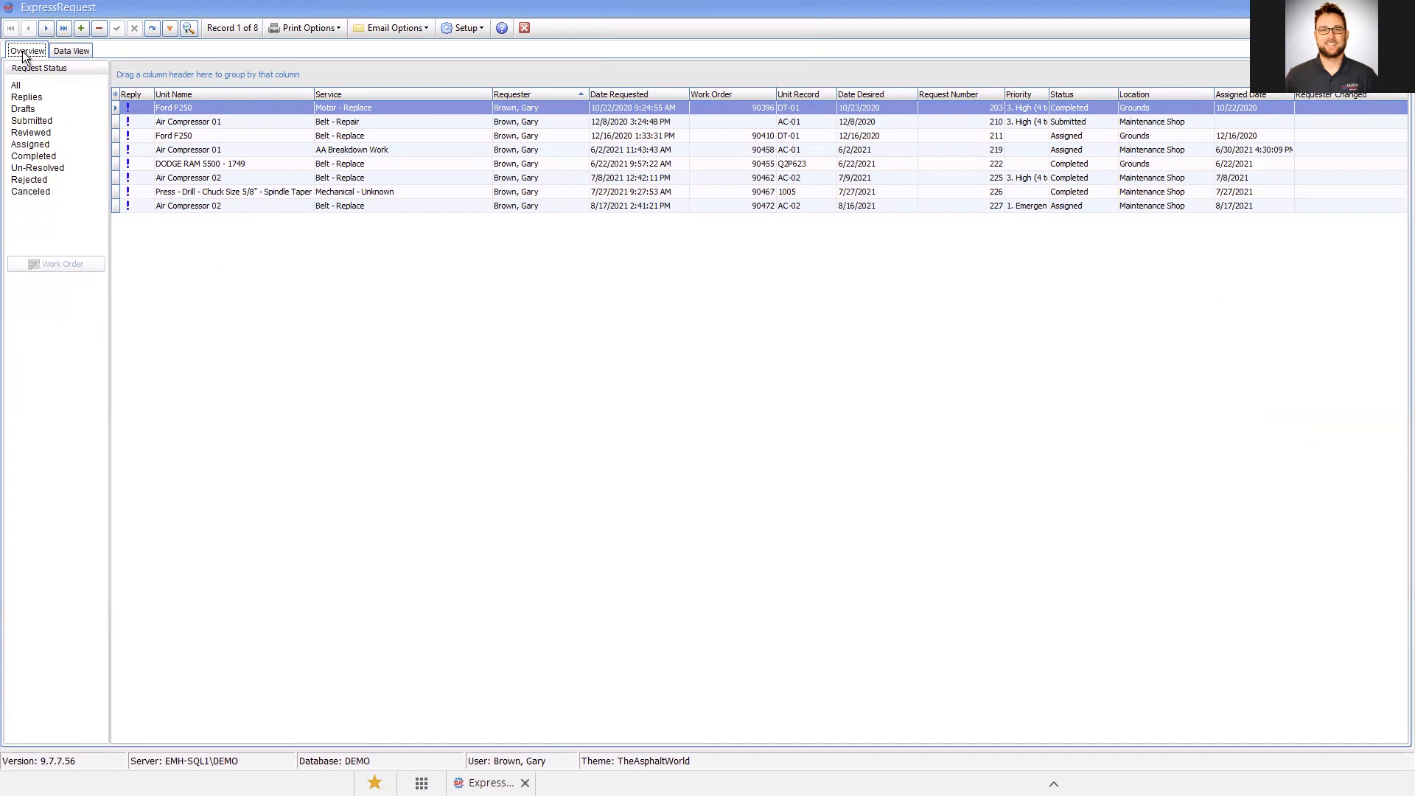
click(33, 122)
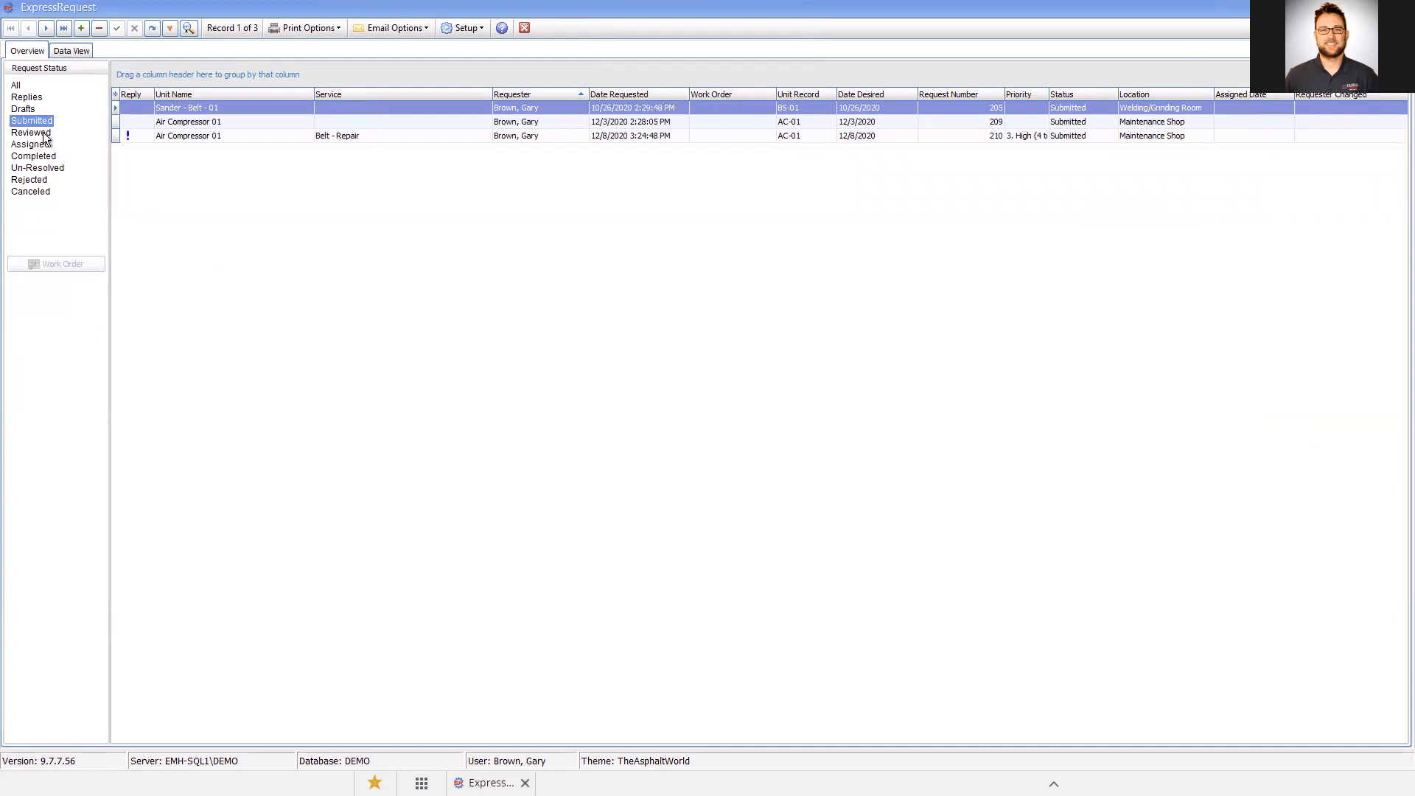
click(31, 134)
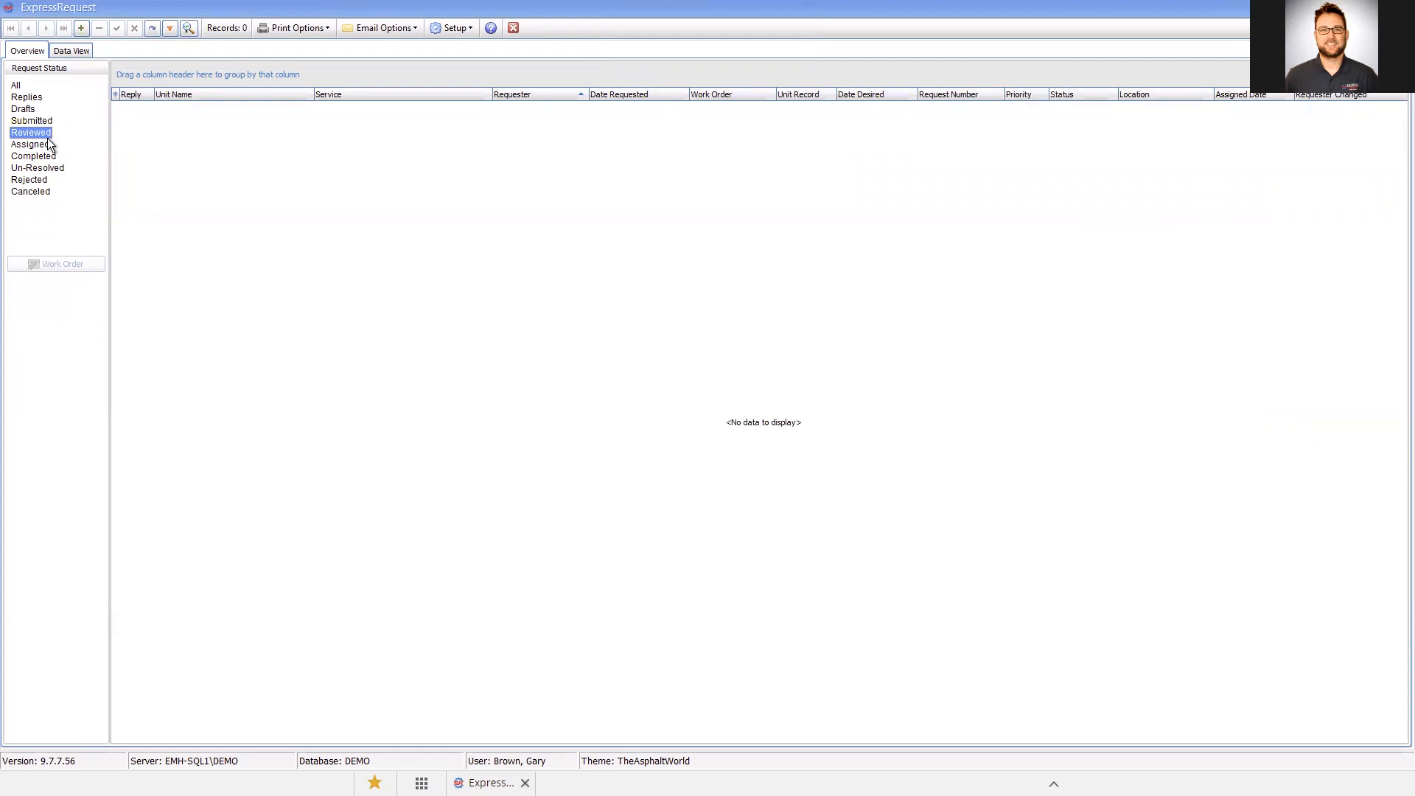
click(43, 146)
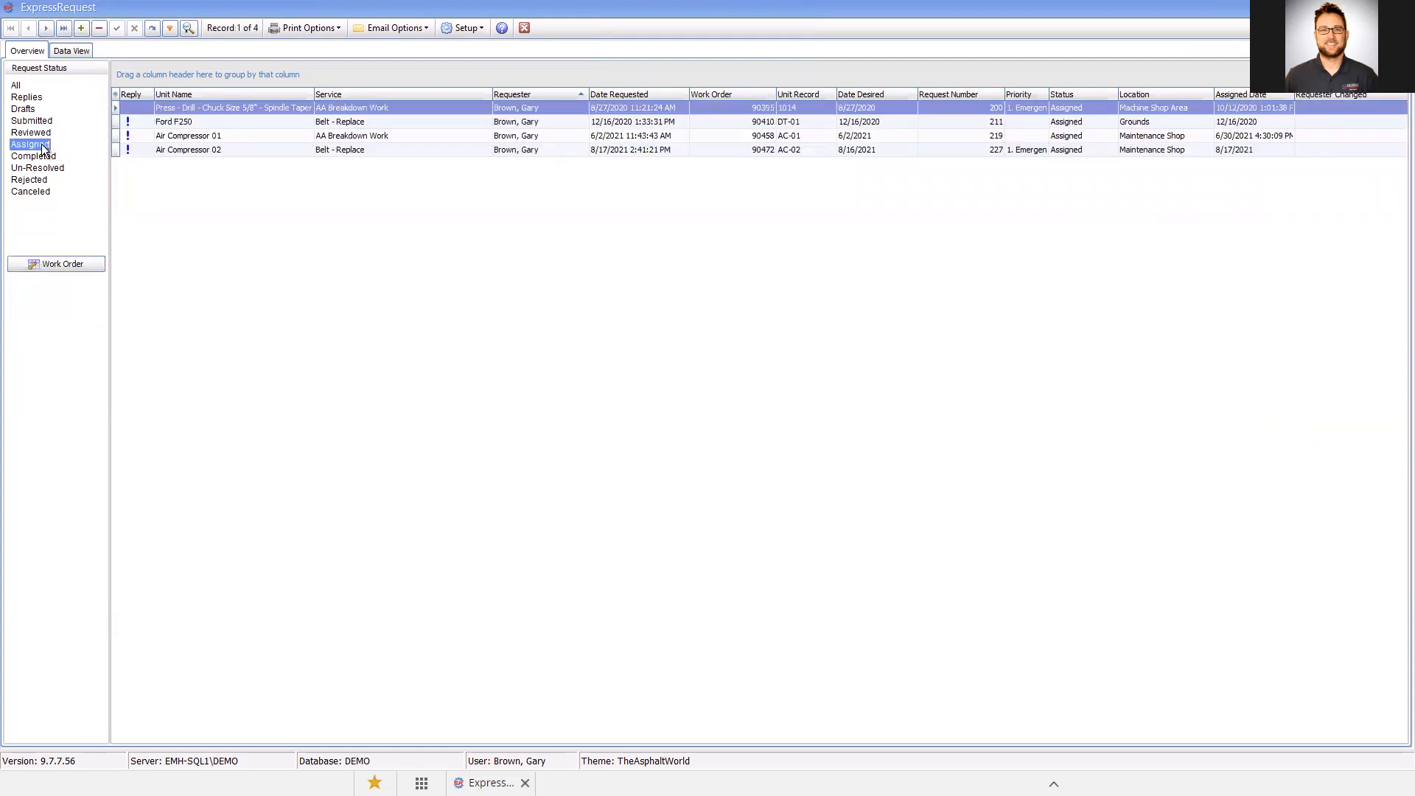
click(40, 156)
click(41, 168)
click(36, 180)
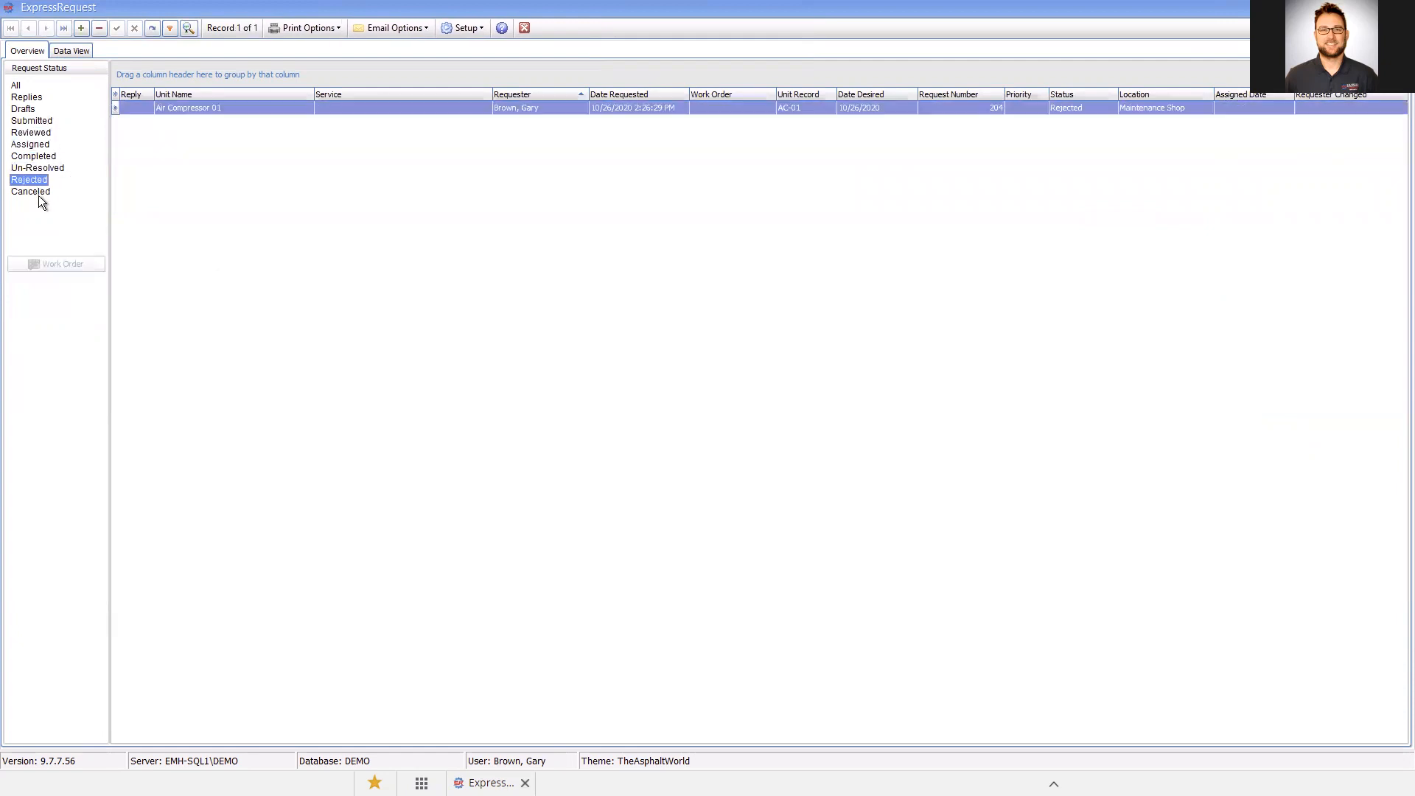
click(37, 193)
click(33, 121)
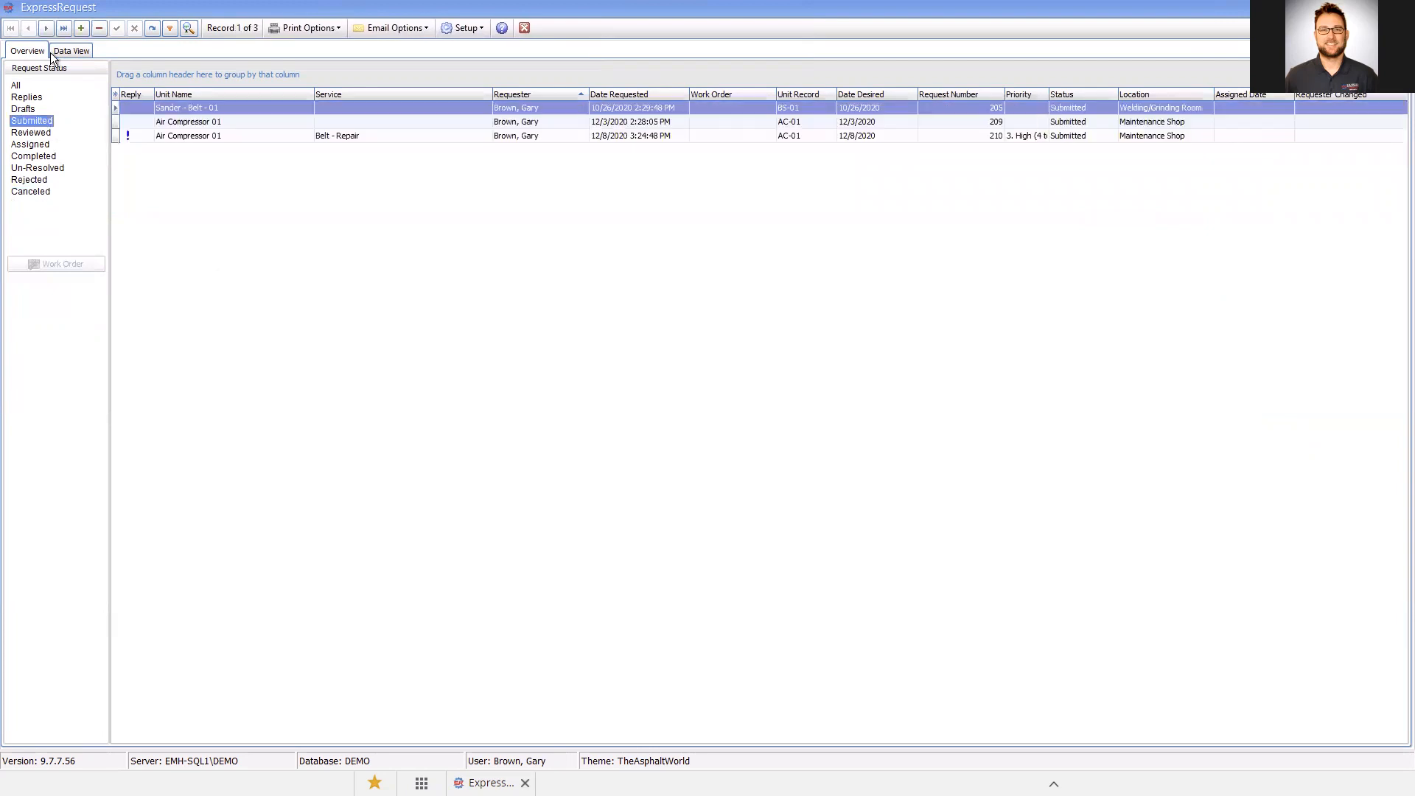
Insert a new request record and look through the sub-requester choices, leaving that field blank
click(80, 29)
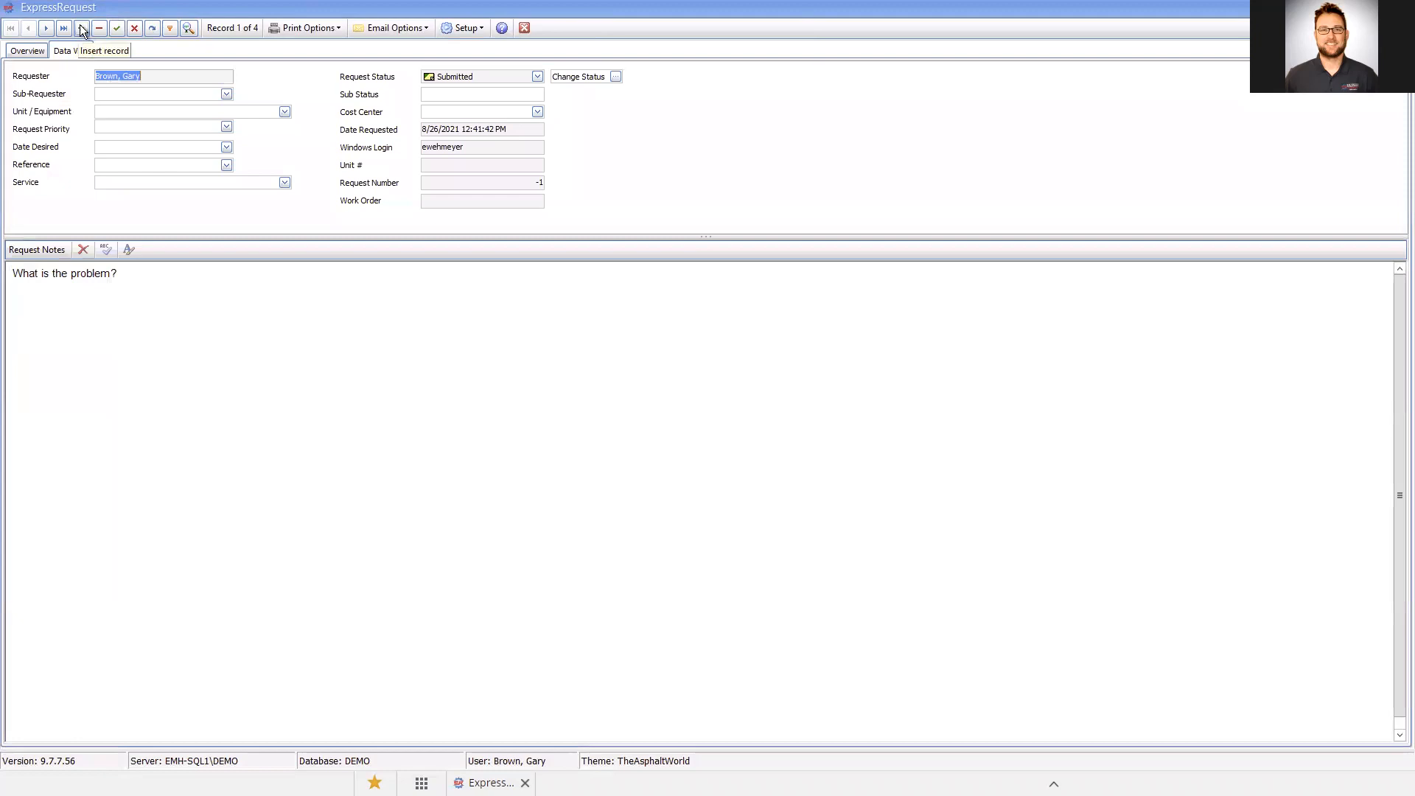
click(156, 74)
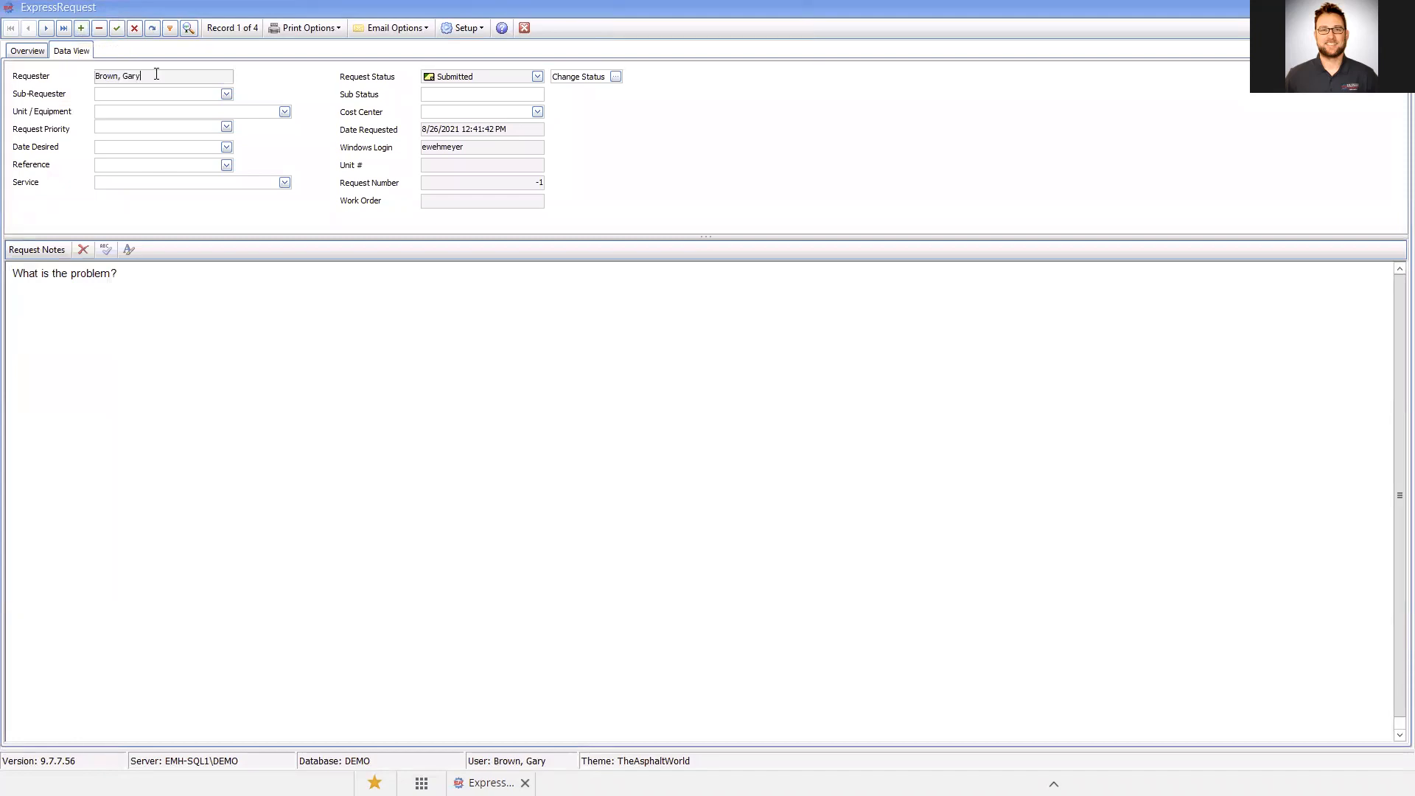
drag(165, 77, 71, 77)
click(226, 93)
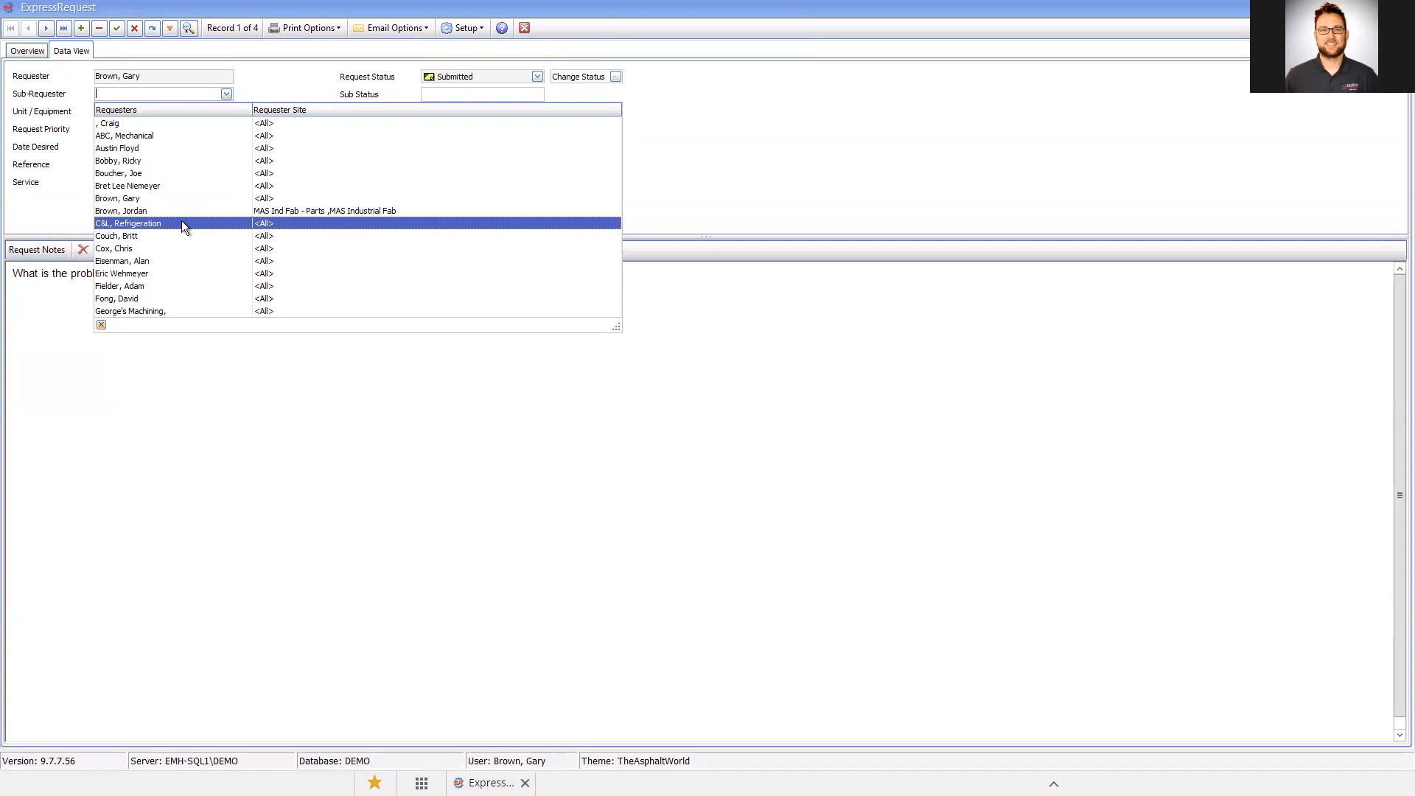
click(265, 91)
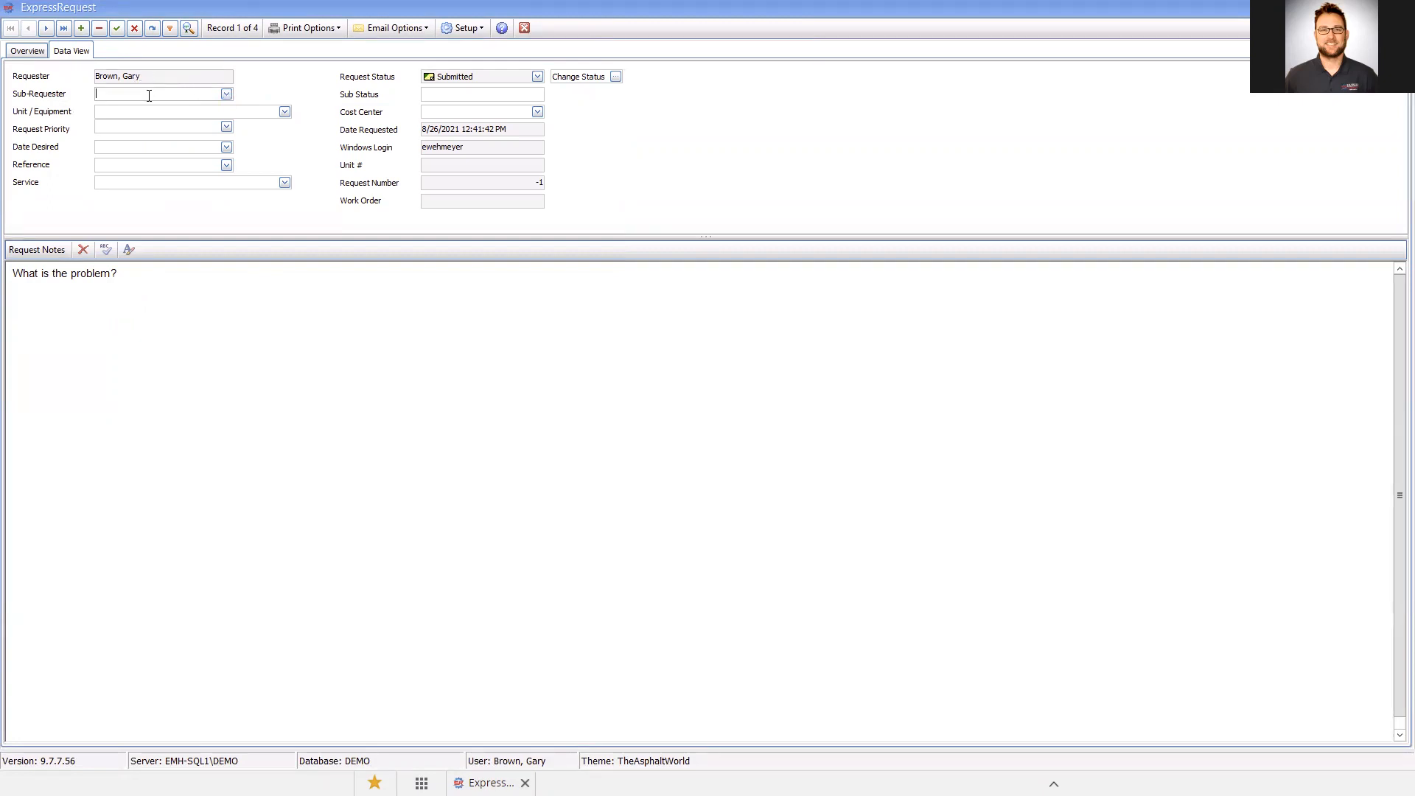
drag(135, 78, 92, 80)
Set the new request's unit/equipment to Conveyor - Belt - 2' x 16' - Unit #, unit 5233-01
click(284, 113)
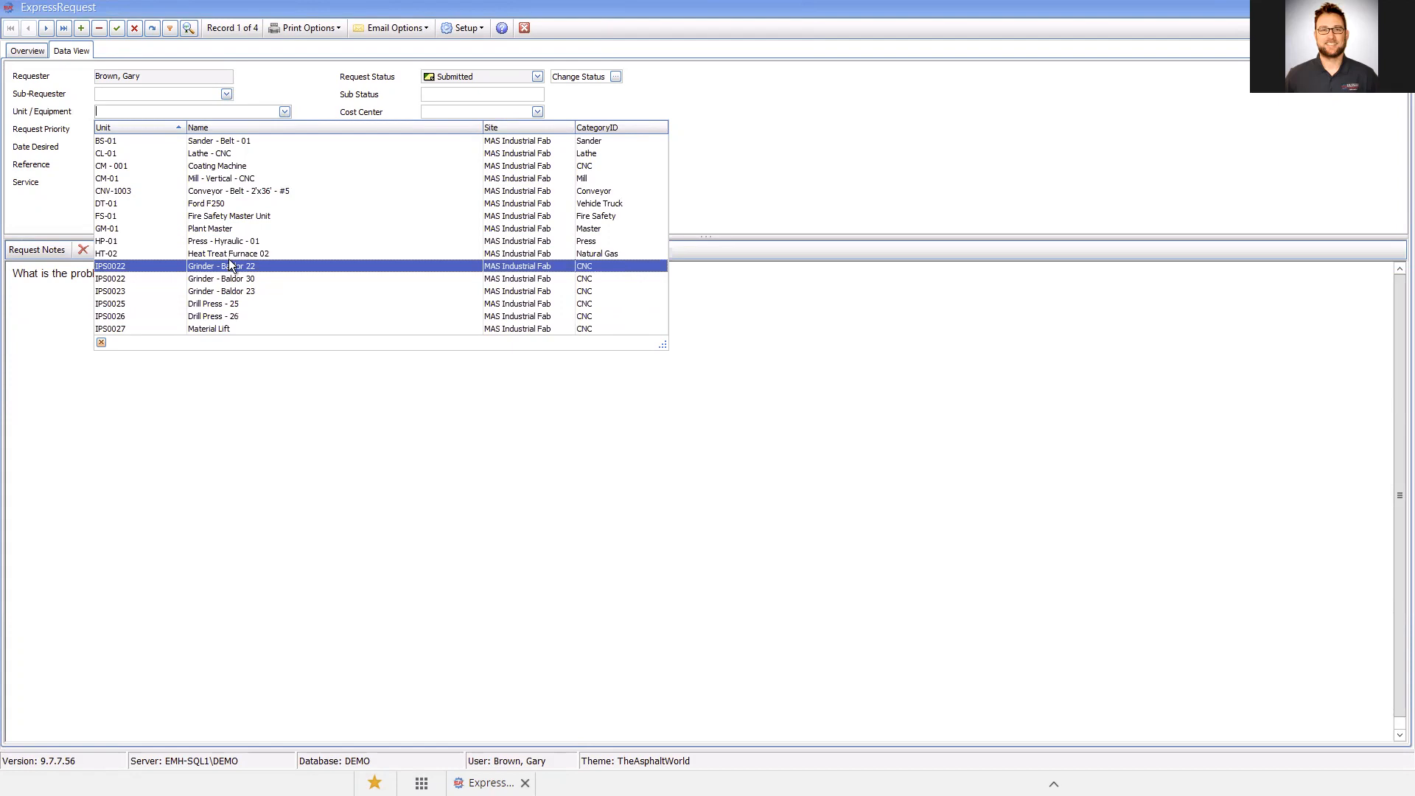
scroll(223, 214, up, 6)
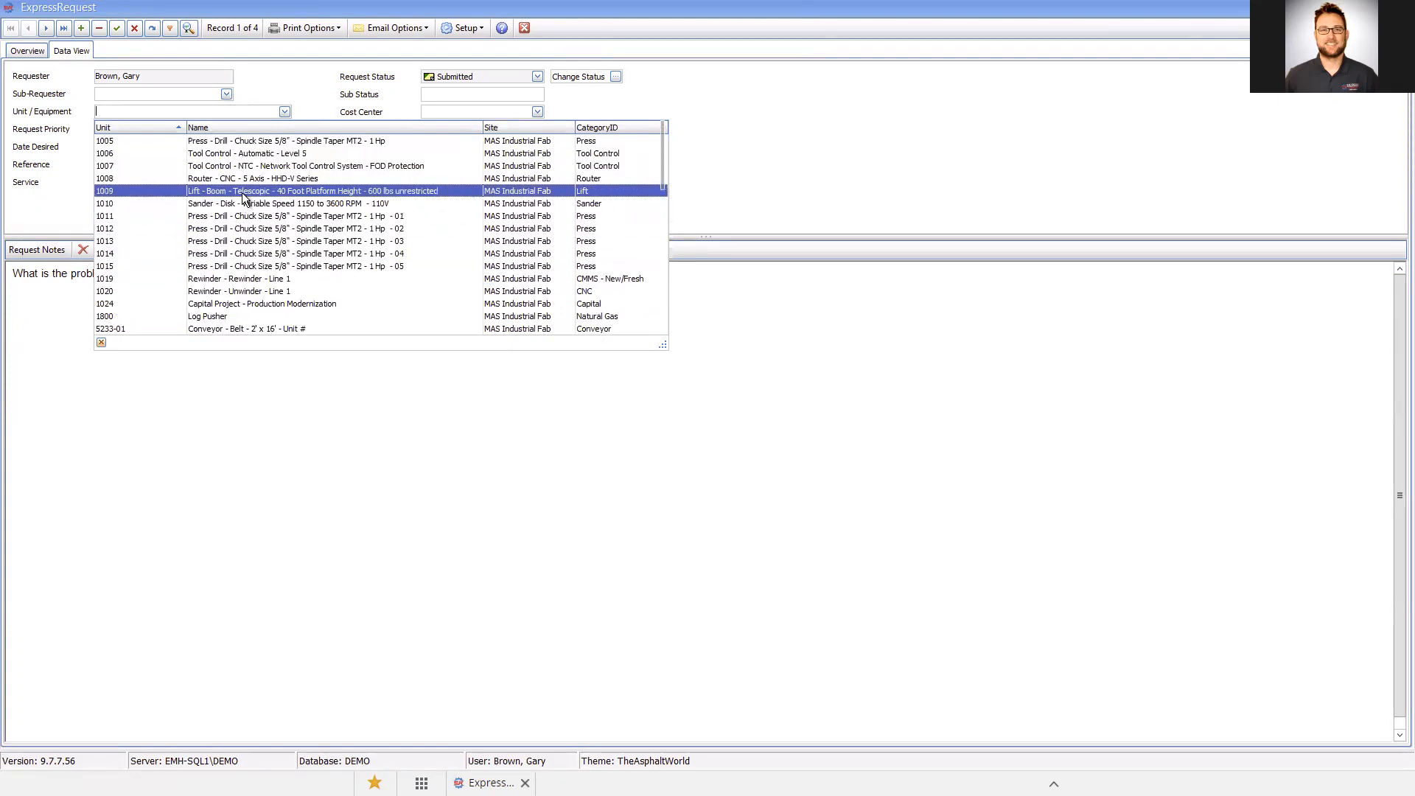
click(229, 329)
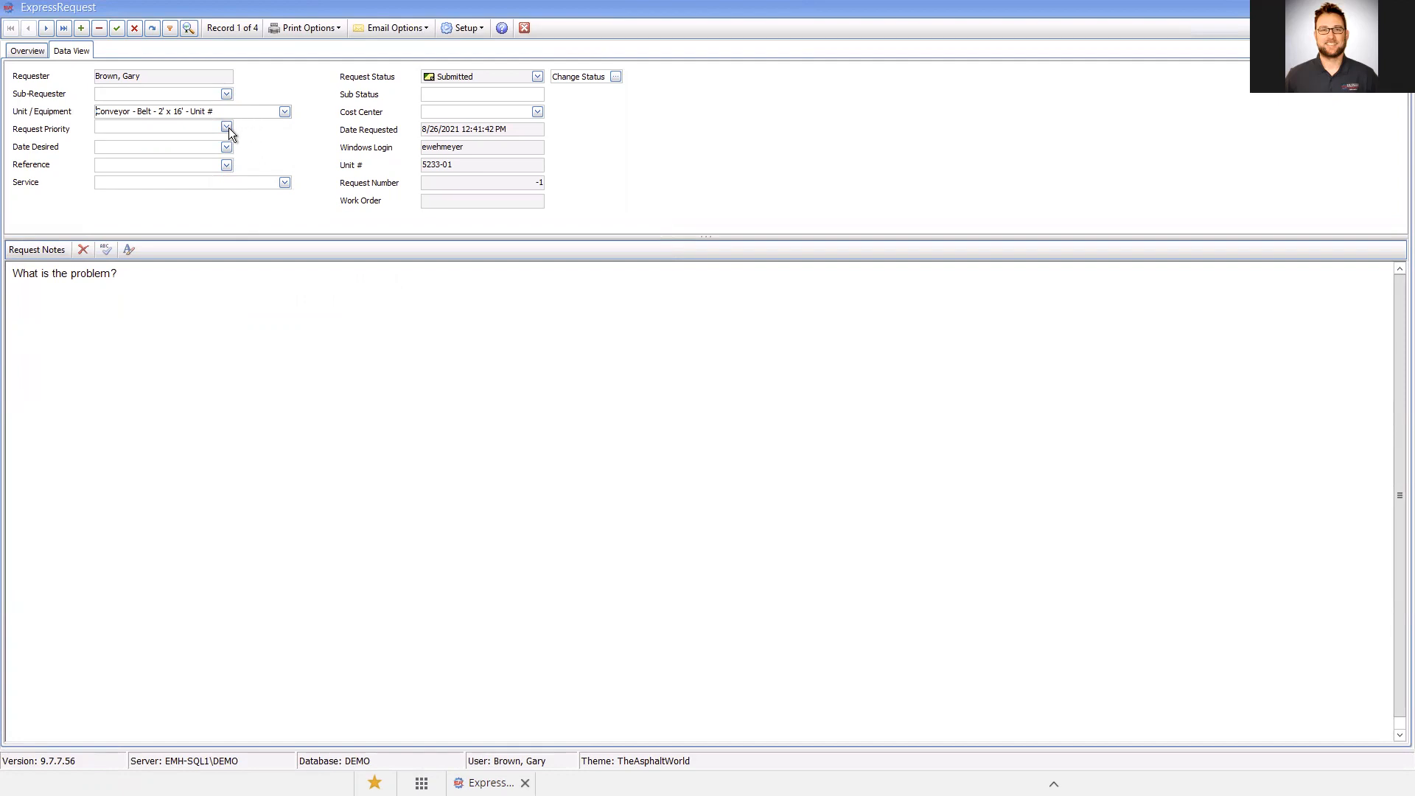
Set the request priority to 3. High (4 to 7 Days) and the desired date to 8/26/2021
click(227, 127)
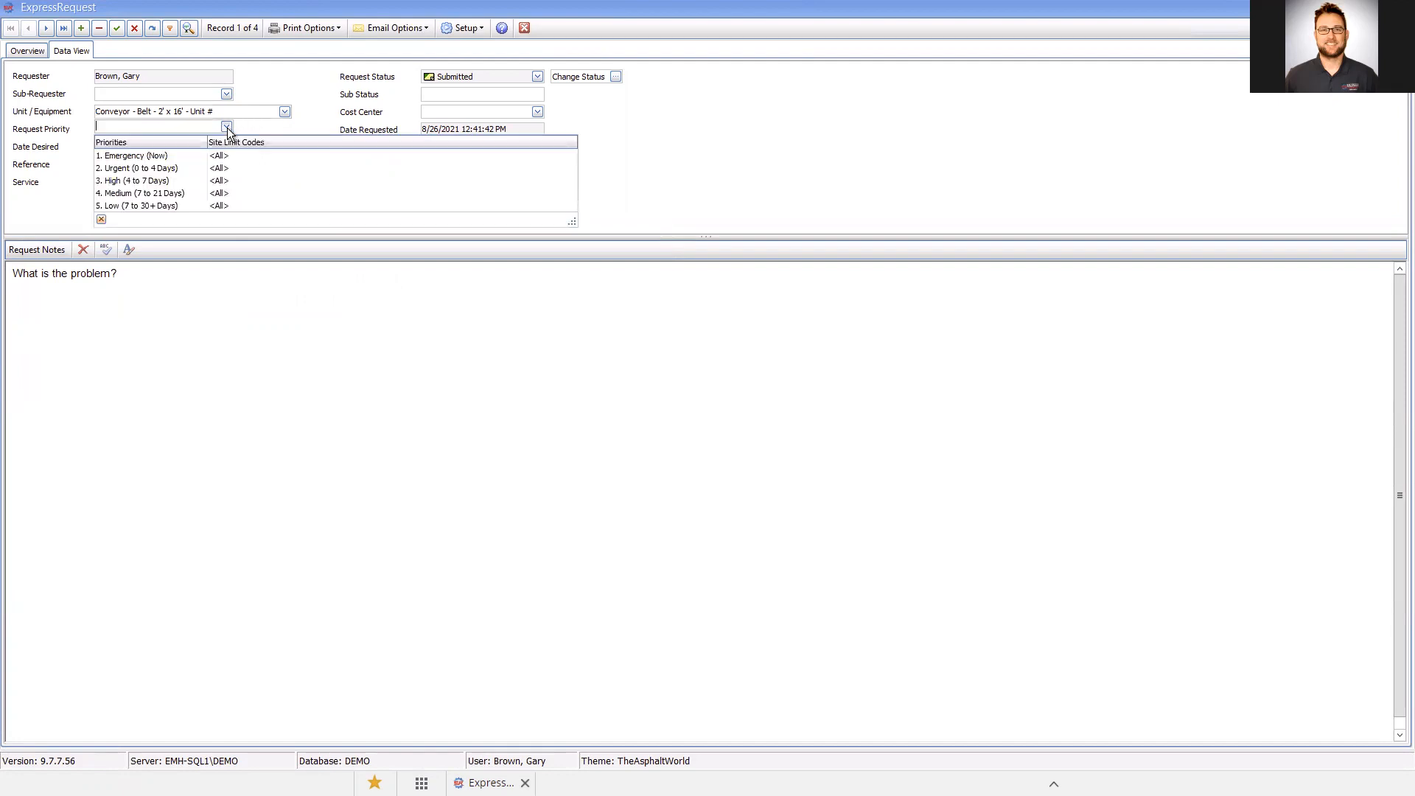
click(171, 181)
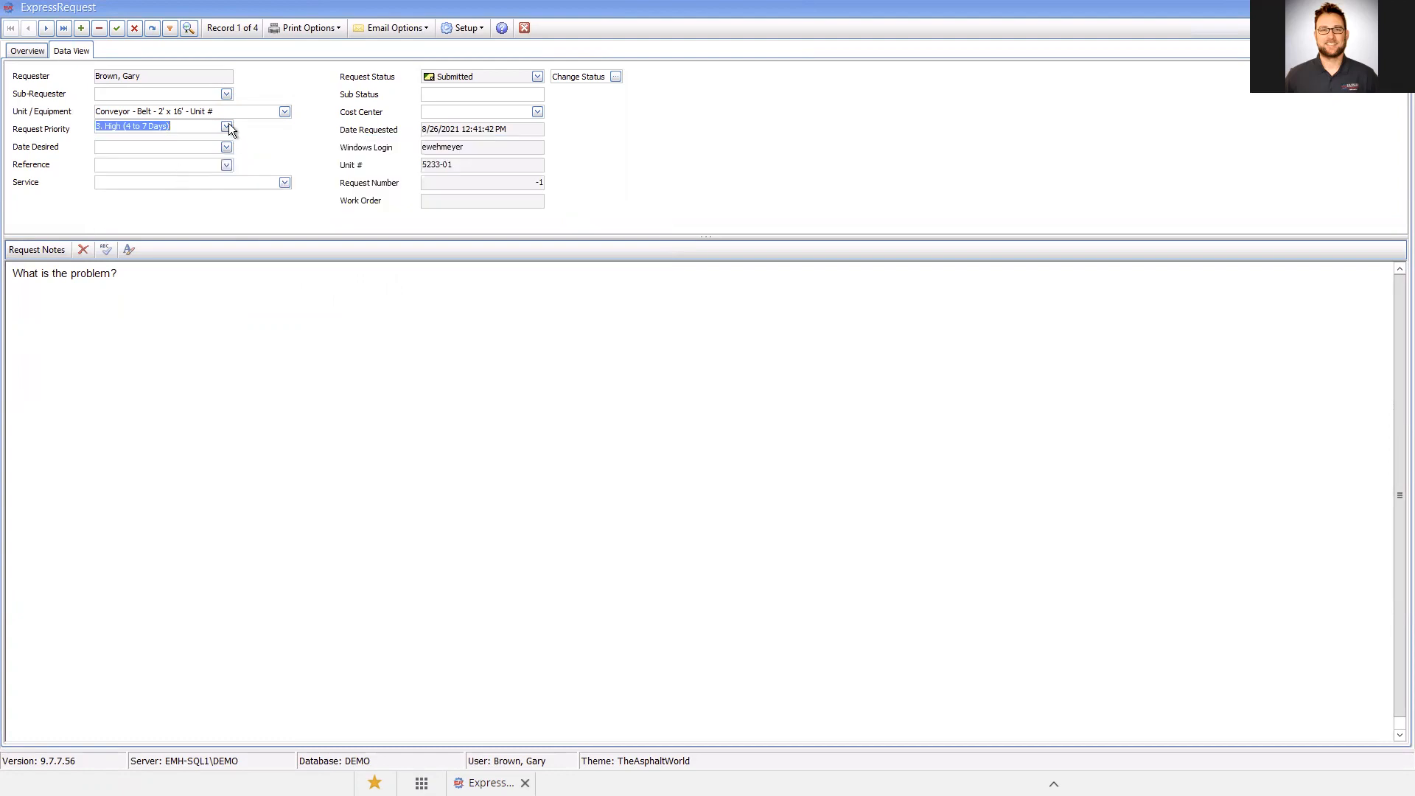
click(226, 147)
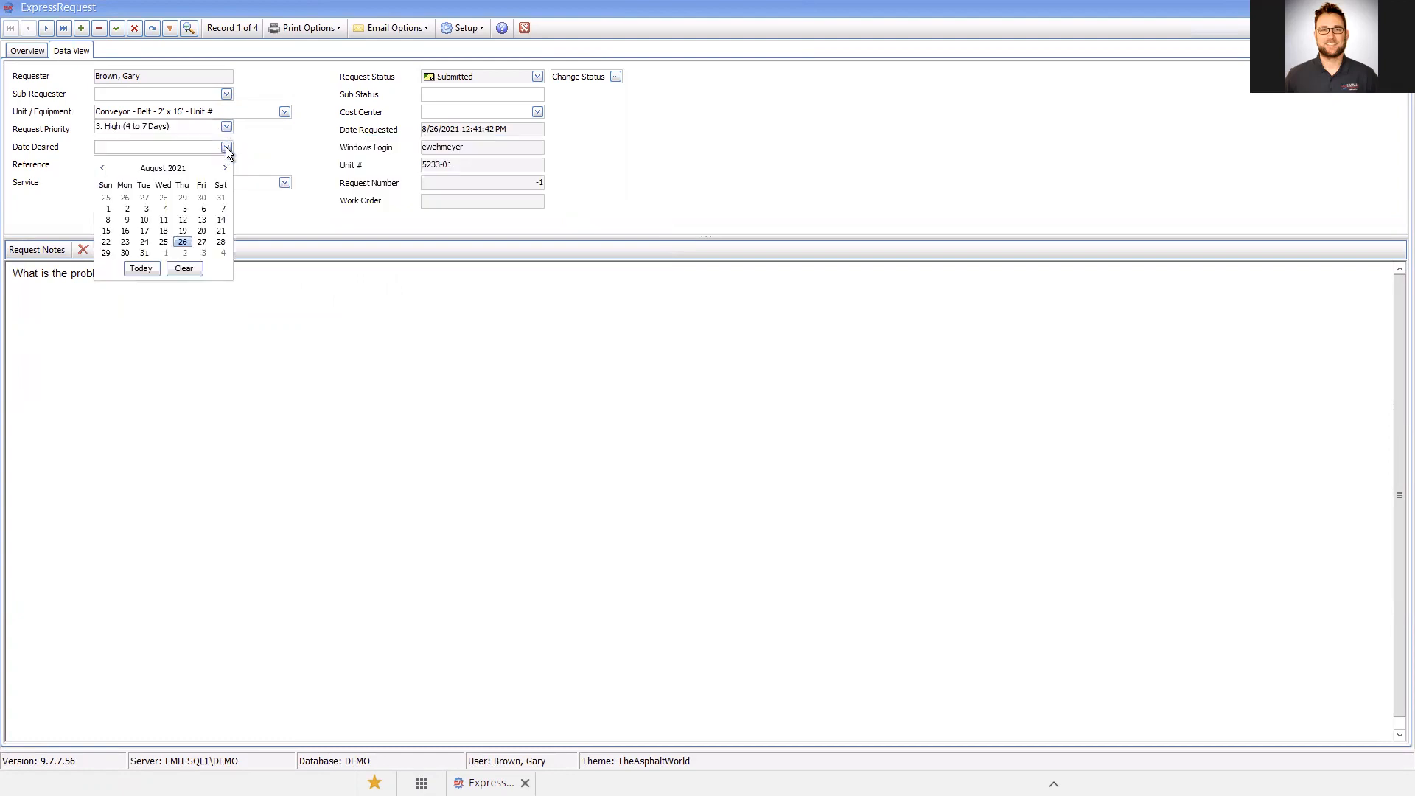
click(182, 242)
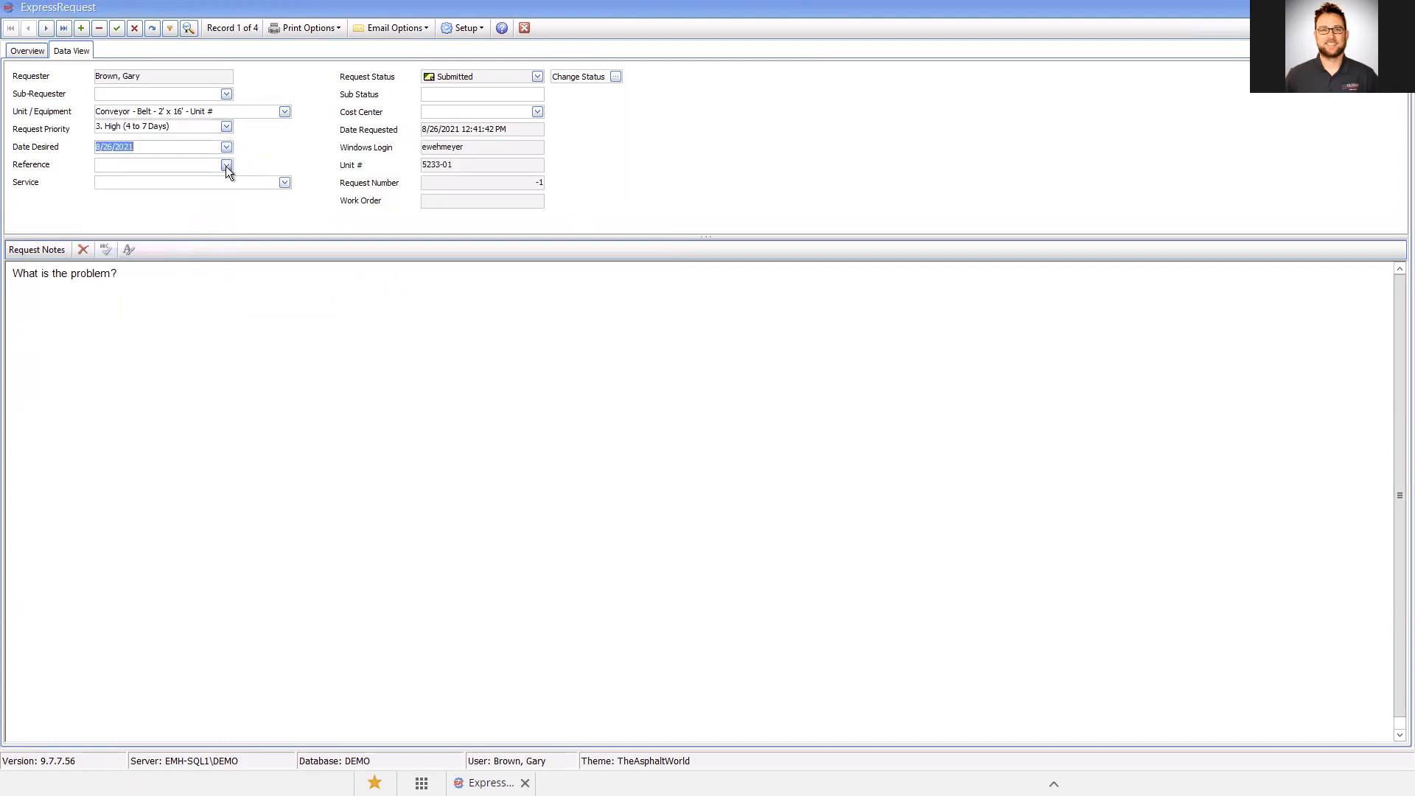
View the reference choices without picking one, and set the request's service to Belt - Repair
click(226, 165)
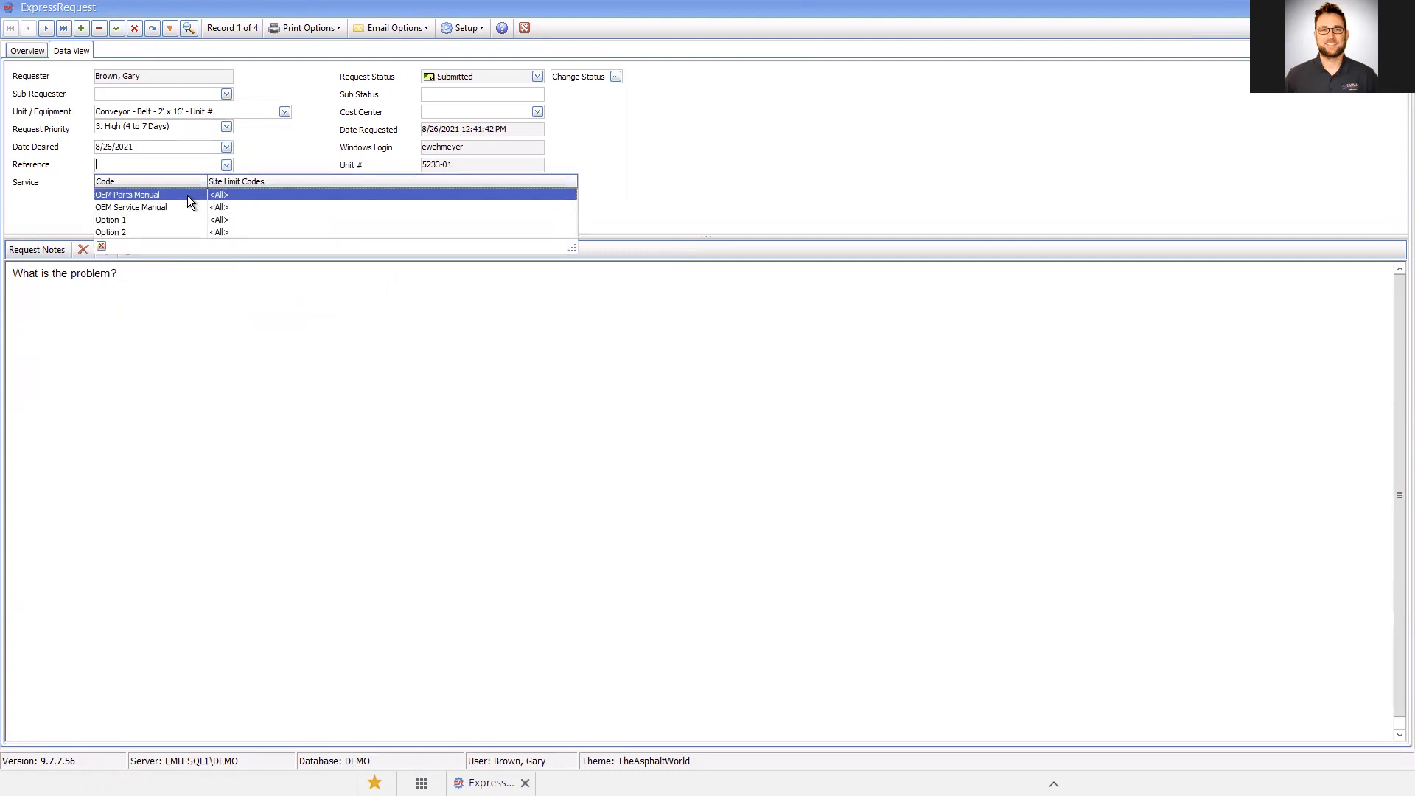
click(229, 166)
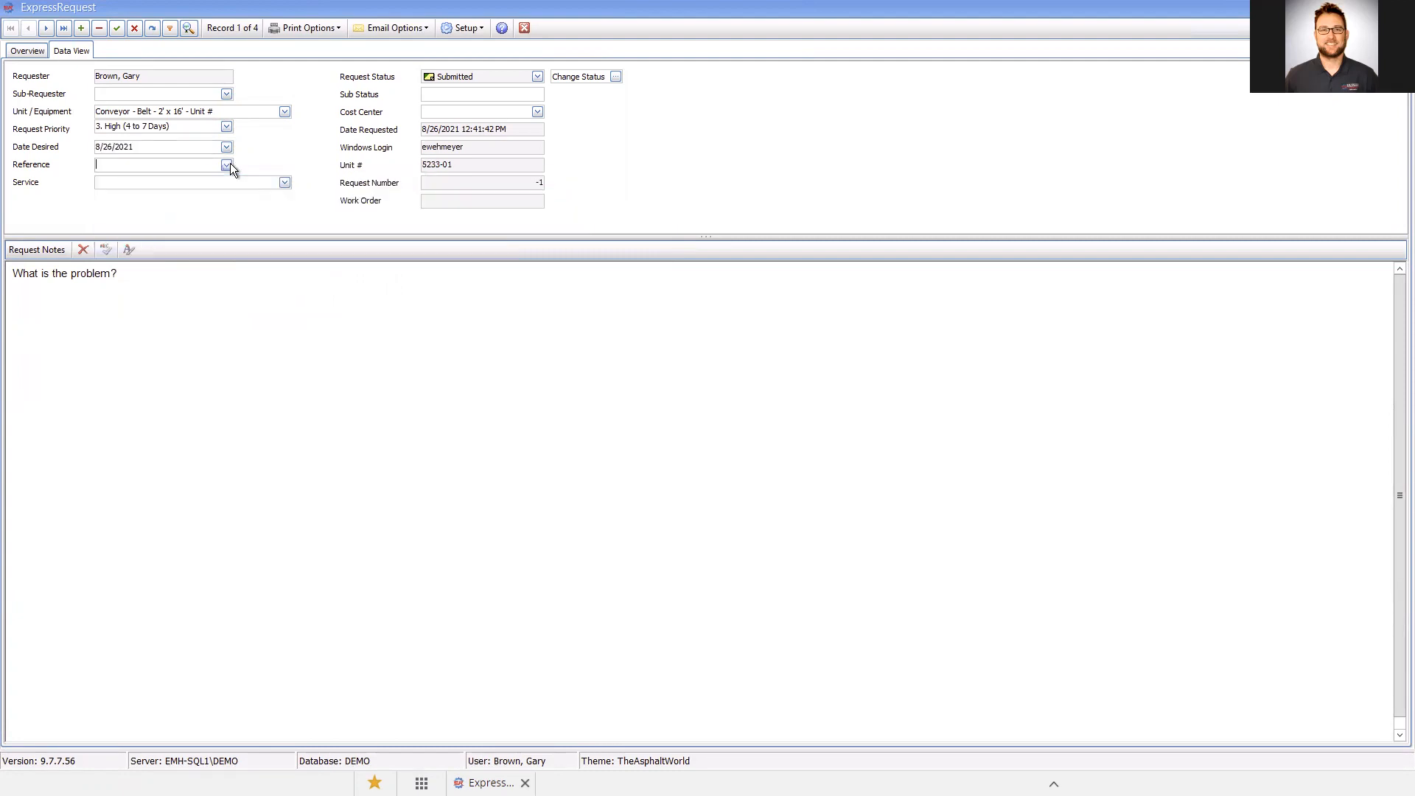
click(284, 182)
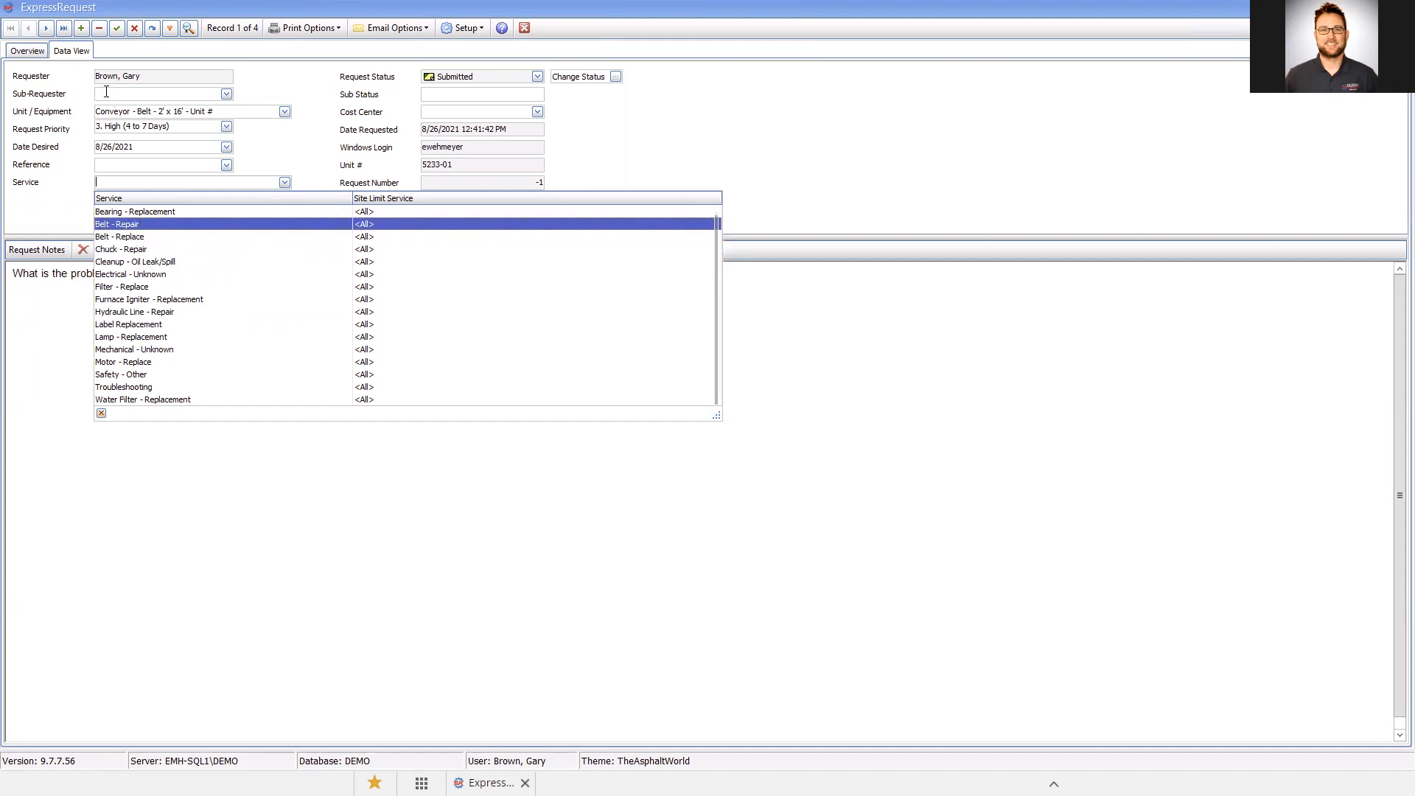
click(138, 224)
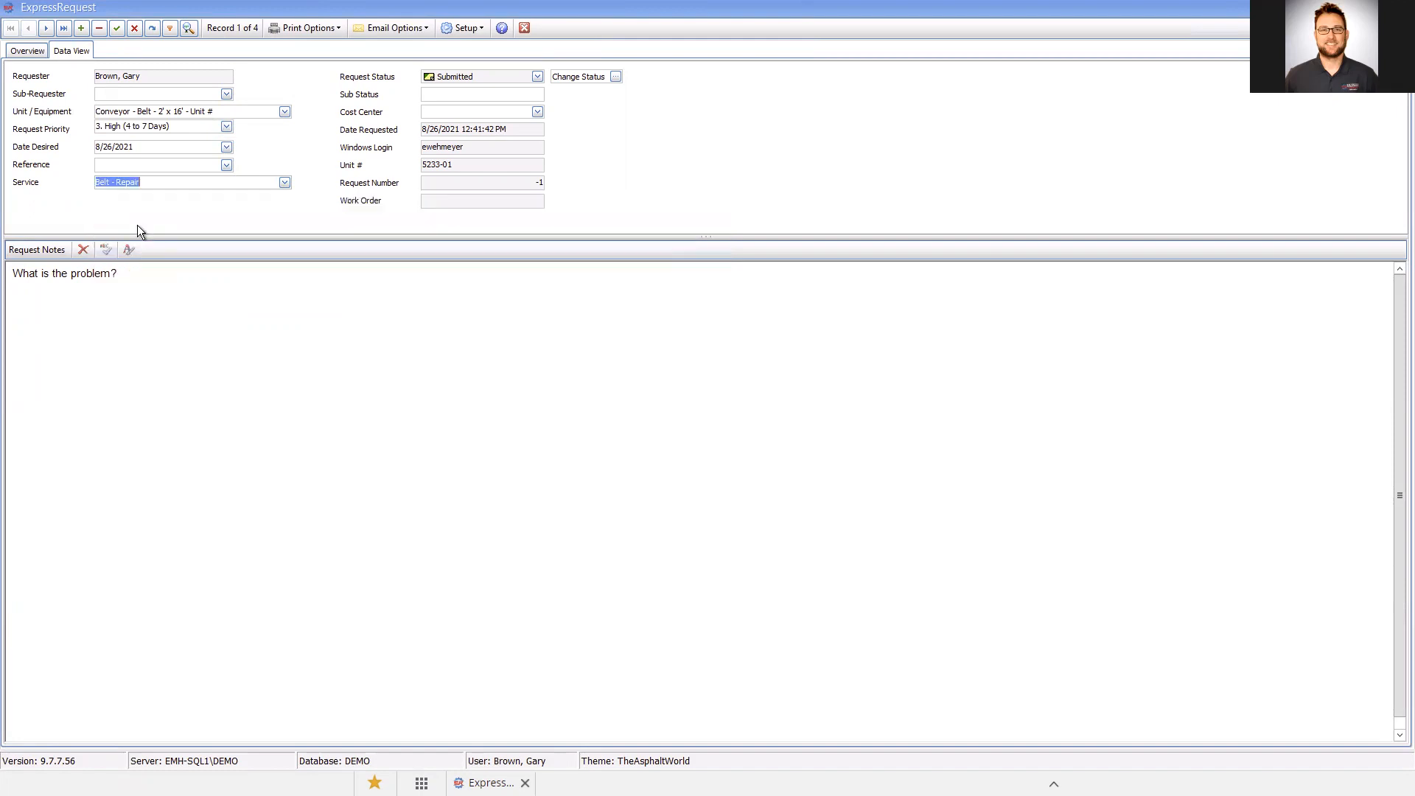
Add the request note "The belt on the conveyor is torn." below the problem question and save the record
click(126, 272)
drag(125, 272, 168, 277)
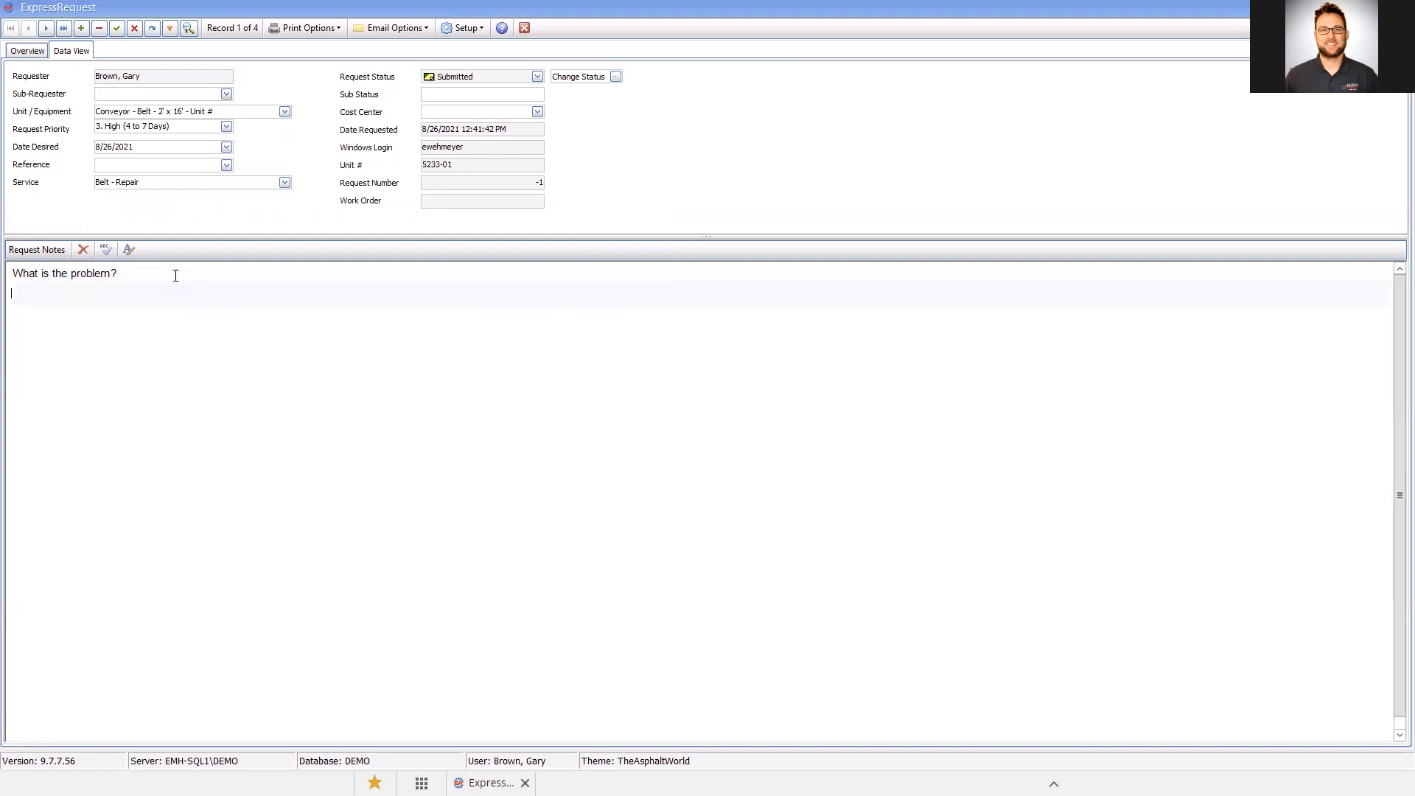
text(The belt on the conveyor is torn.)
click(118, 30)
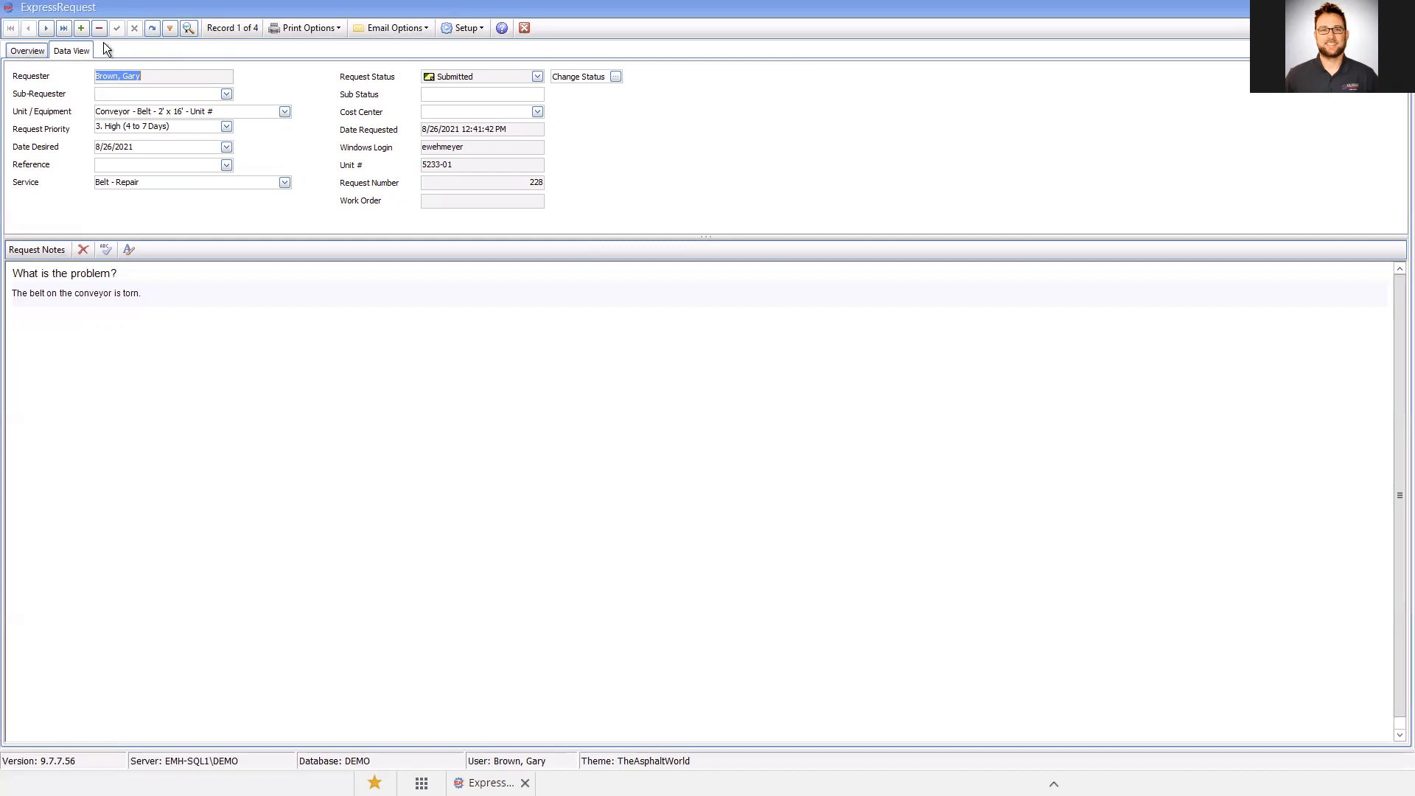
Return to the request overview and check the Submitted, Reviewed, Assigned and Completed lists
click(27, 51)
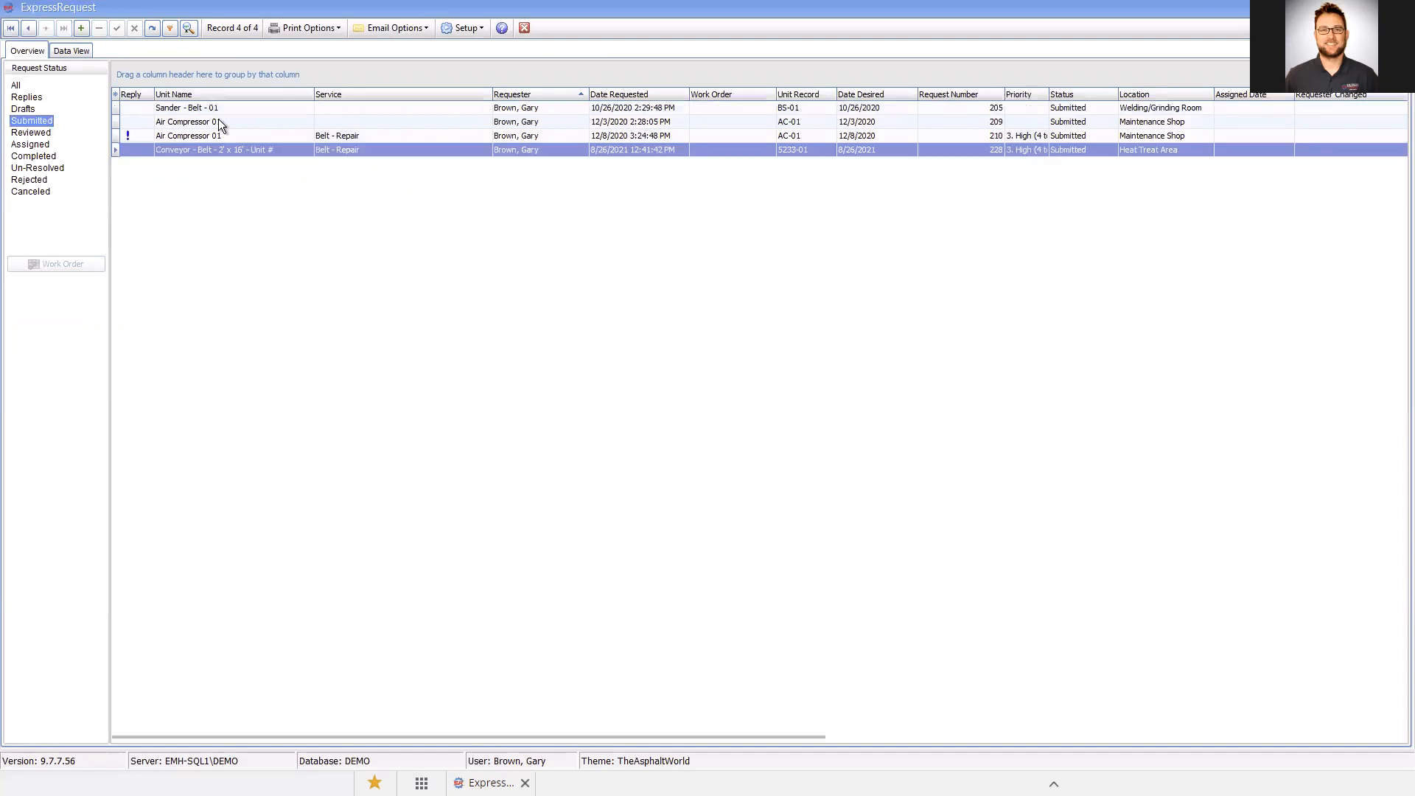
click(35, 134)
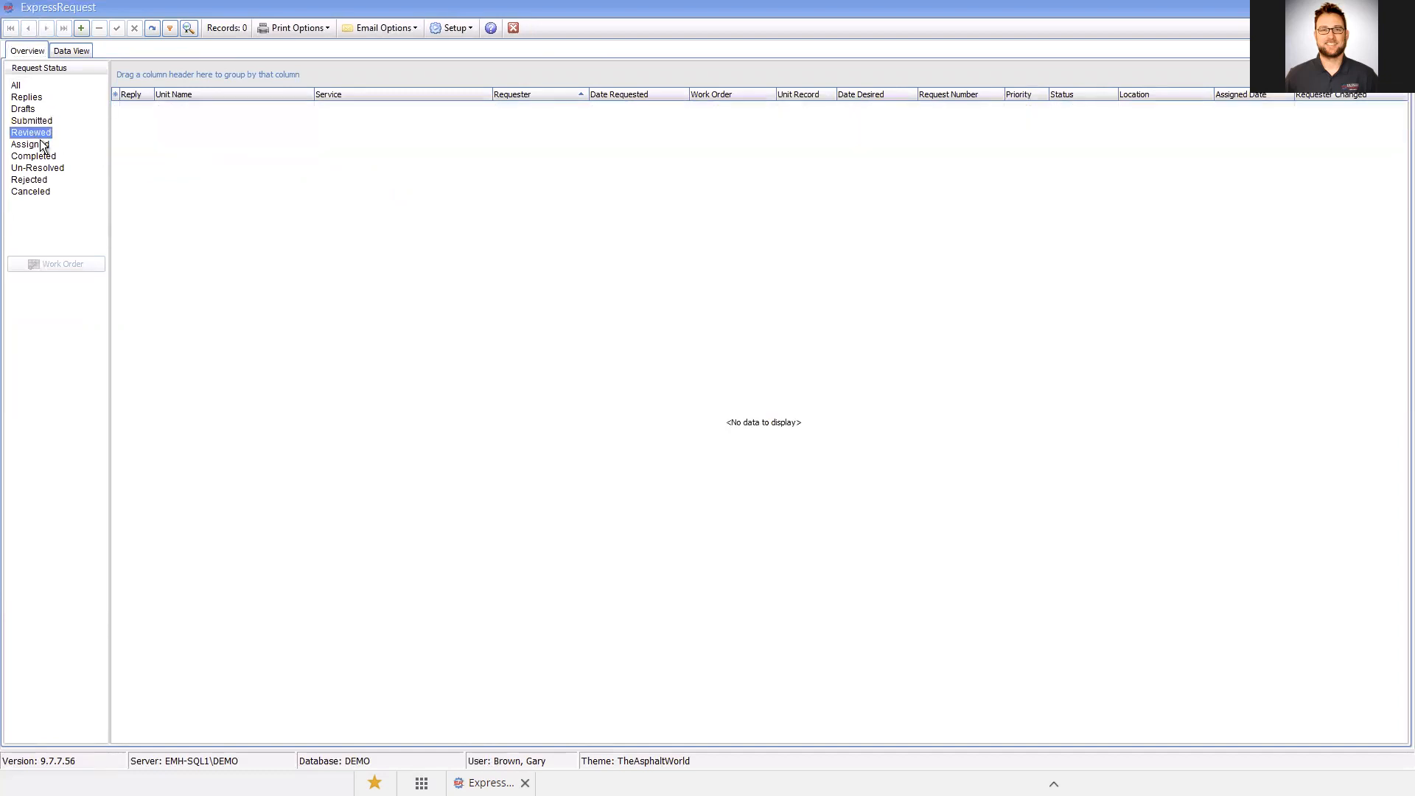
click(41, 144)
click(43, 157)
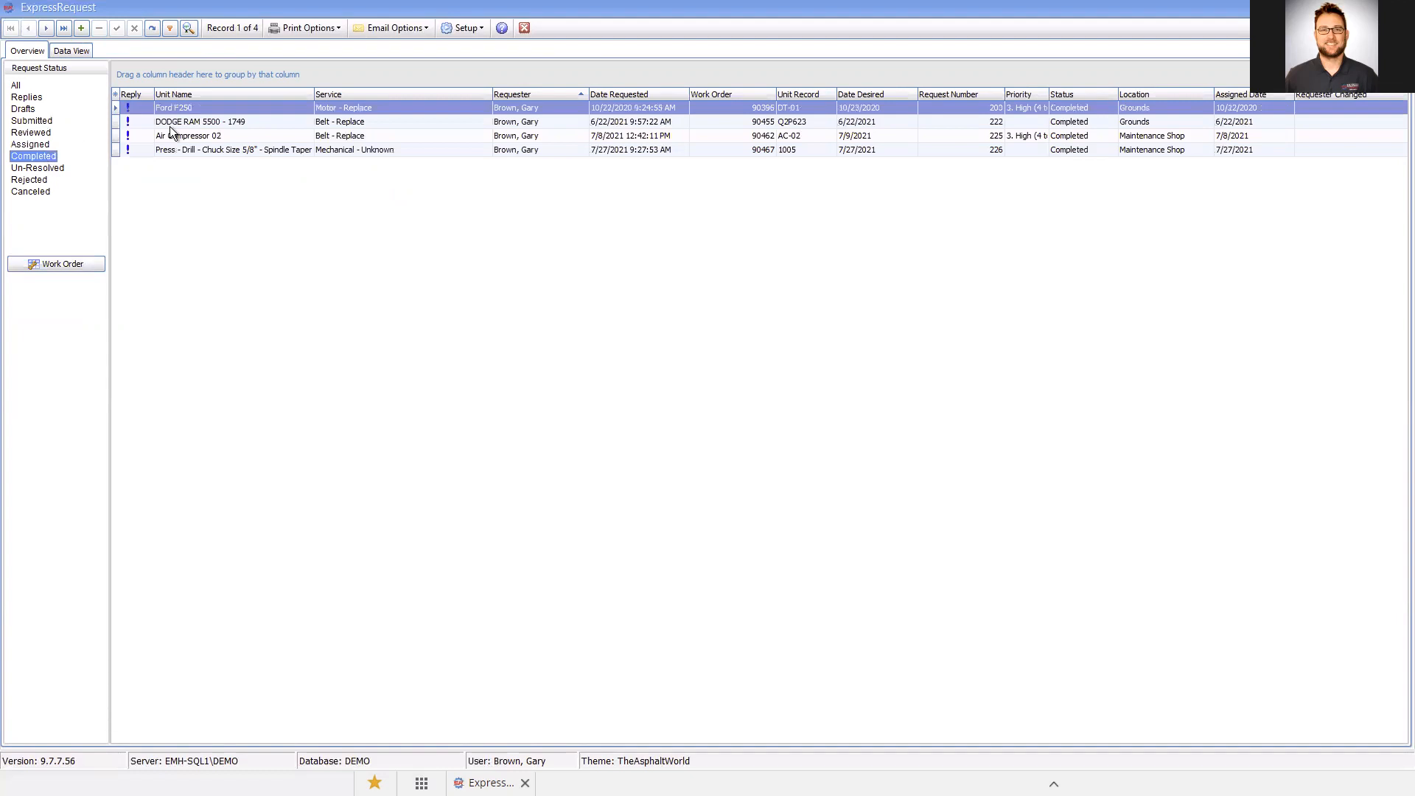
List all requests and sort them by status in ascending order
click(16, 86)
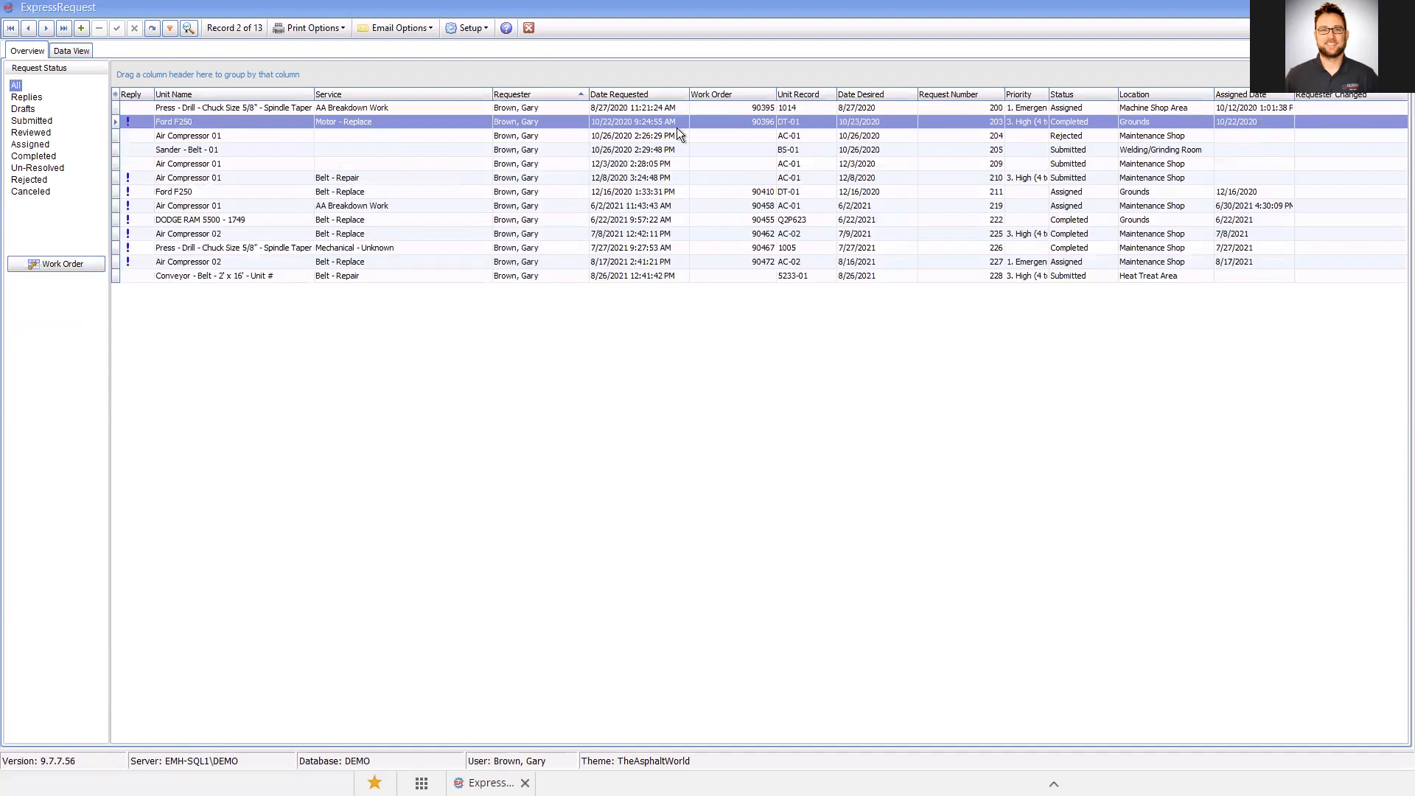
click(1087, 95)
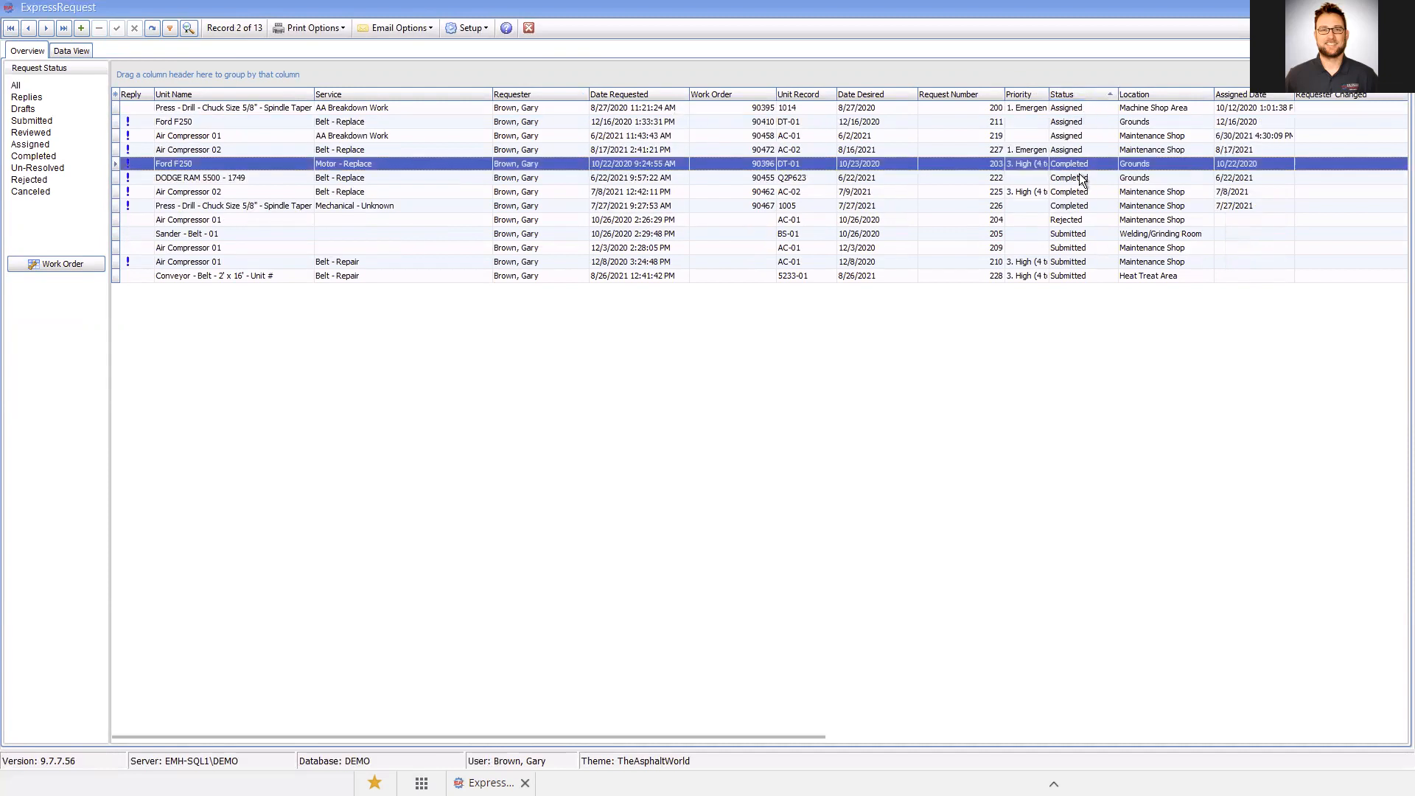